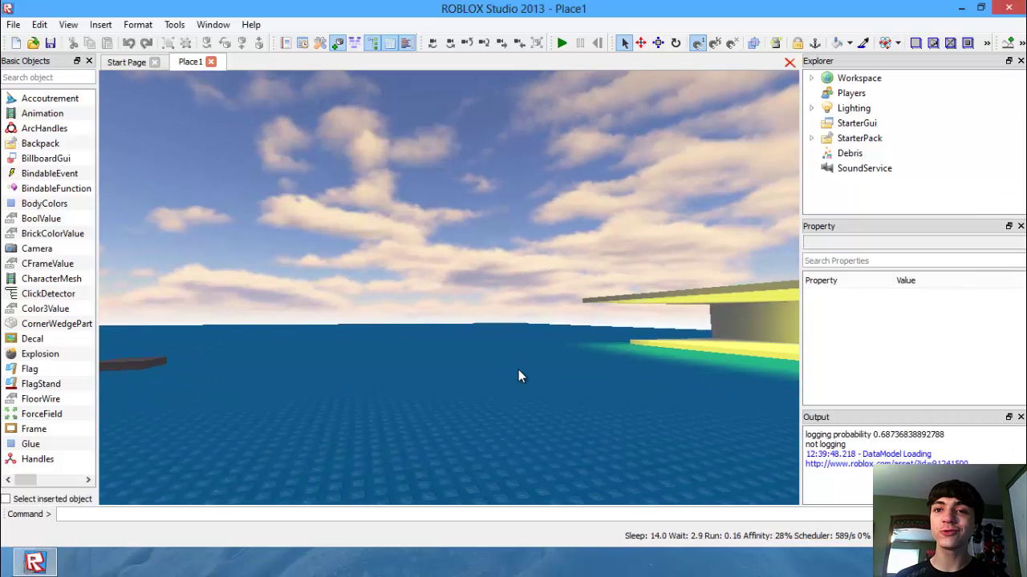
pyautogui.press('w')
# - Fly the camera in and out of the yellow tunnel structure
pyautogui.press('q')
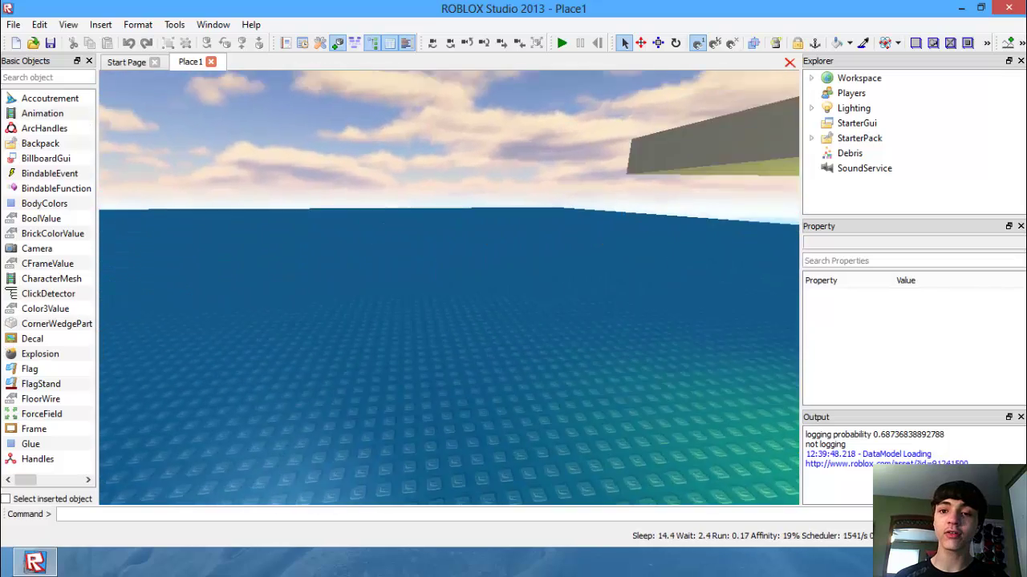
pyautogui.press('w')
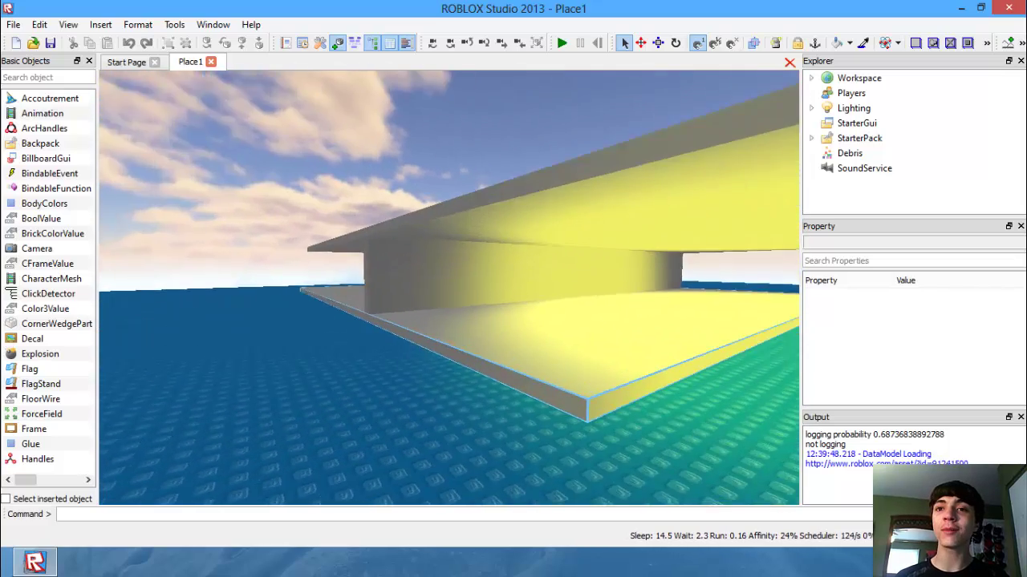
pyautogui.press('w')
pyautogui.press('w')
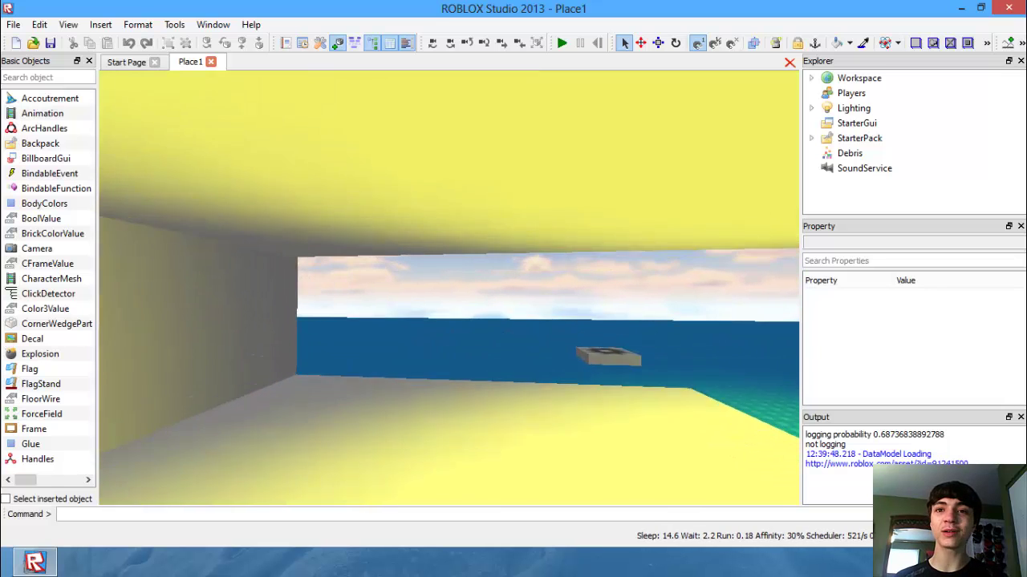
pyautogui.press('w')
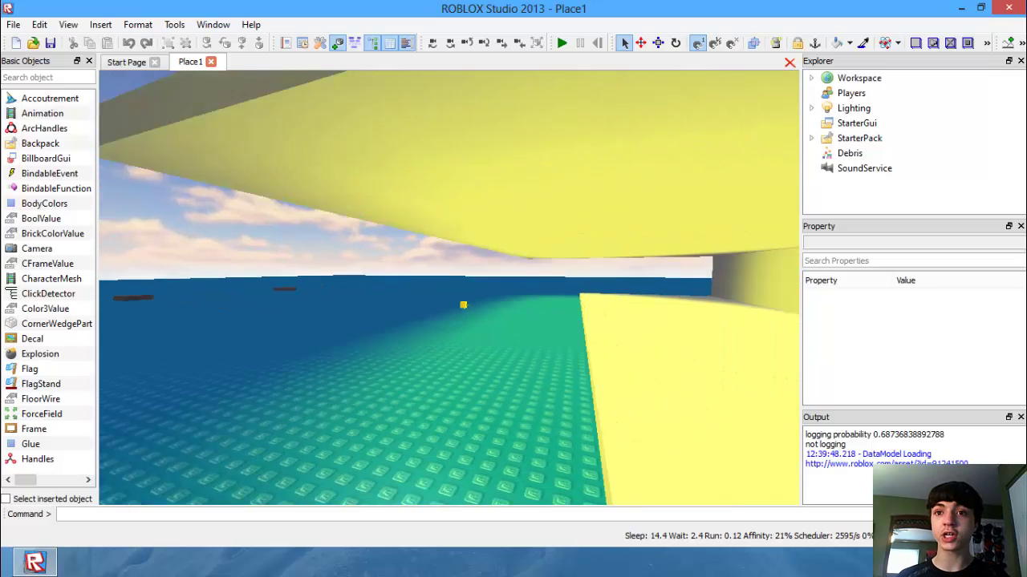
pyautogui.moveTo(401, 314); pyautogui.dragTo(529, 314, button='right')
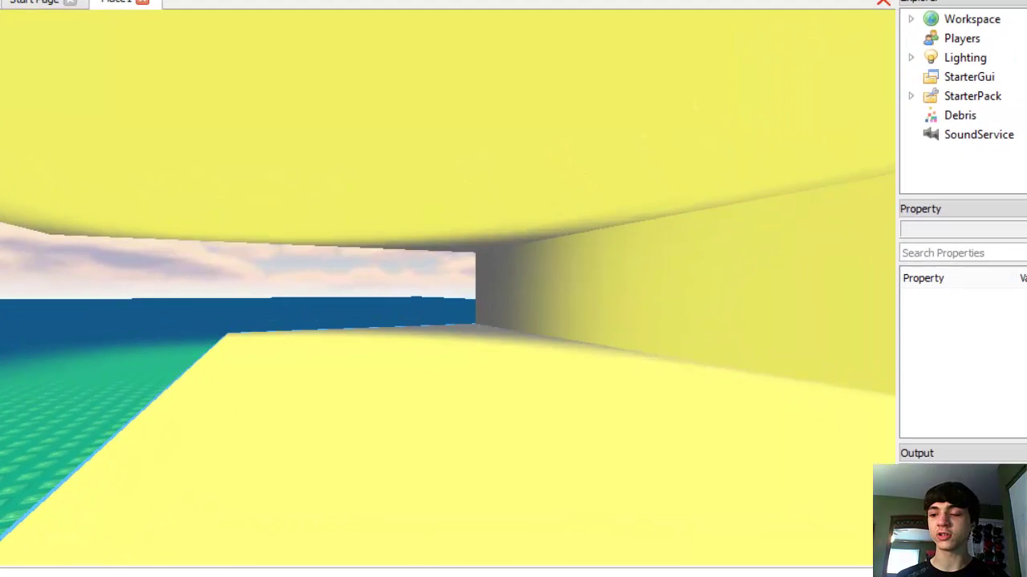
pyautogui.press('s')
pyautogui.press('s')
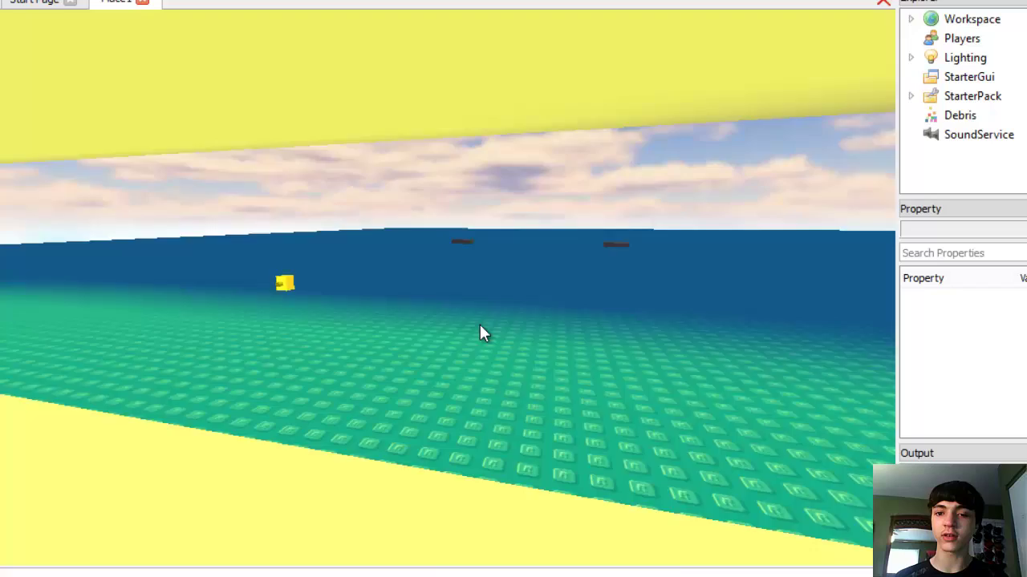
pyautogui.moveTo(480, 324)
pyautogui.mouseDown(button='right')
pyautogui.moveTo(530, 317)
pyautogui.moveTo(433, 321)
pyautogui.moveTo(476, 313)
pyautogui.mouseUp(button='right')
pyautogui.press('w')
pyautogui.press('w')
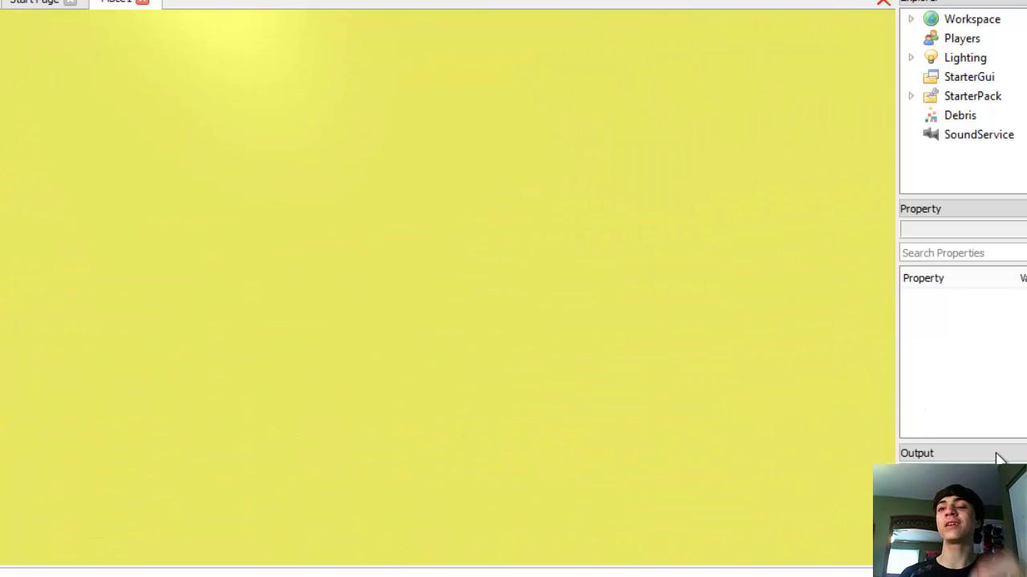
pyautogui.press('s')
# - Fly over the yellow wall to look down on the slabs and baseplate
pyautogui.moveTo(694, 337); pyautogui.dragTo(694, 337, button='right')
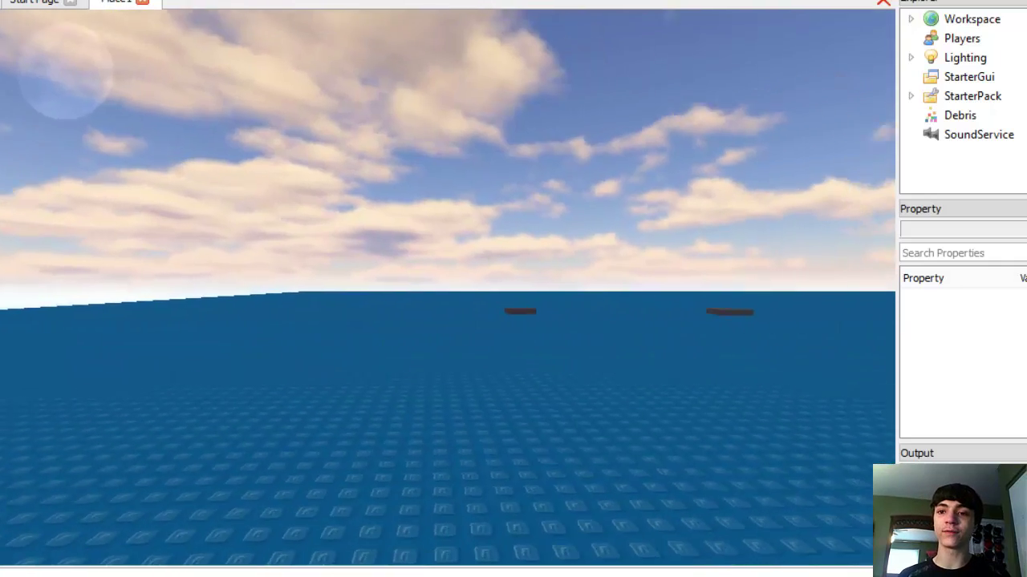
pyautogui.moveTo(584, 318); pyautogui.dragTo(583, 317, button='right')
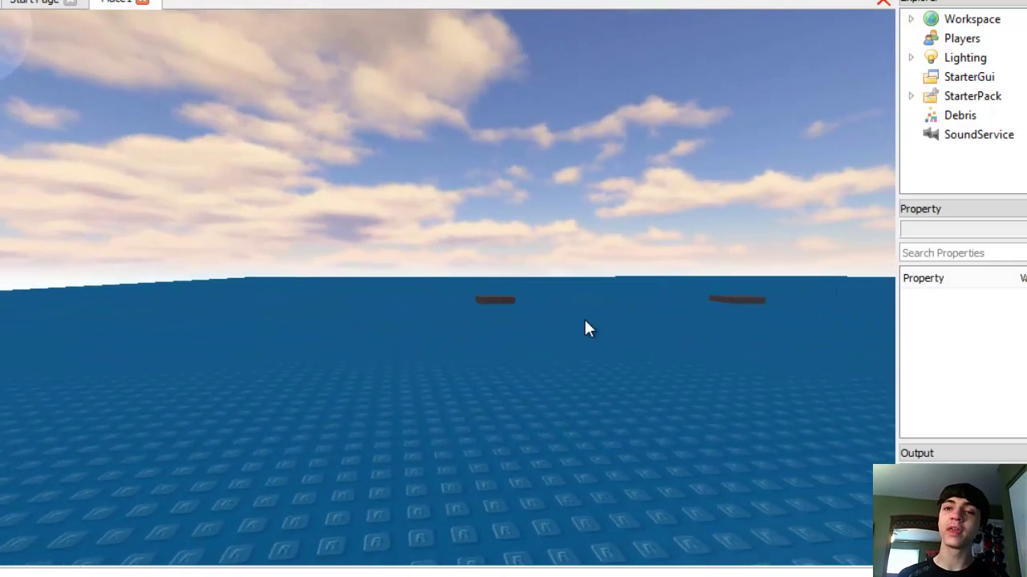
pyautogui.moveTo(535, 295); pyautogui.dragTo(536, 295, button='right')
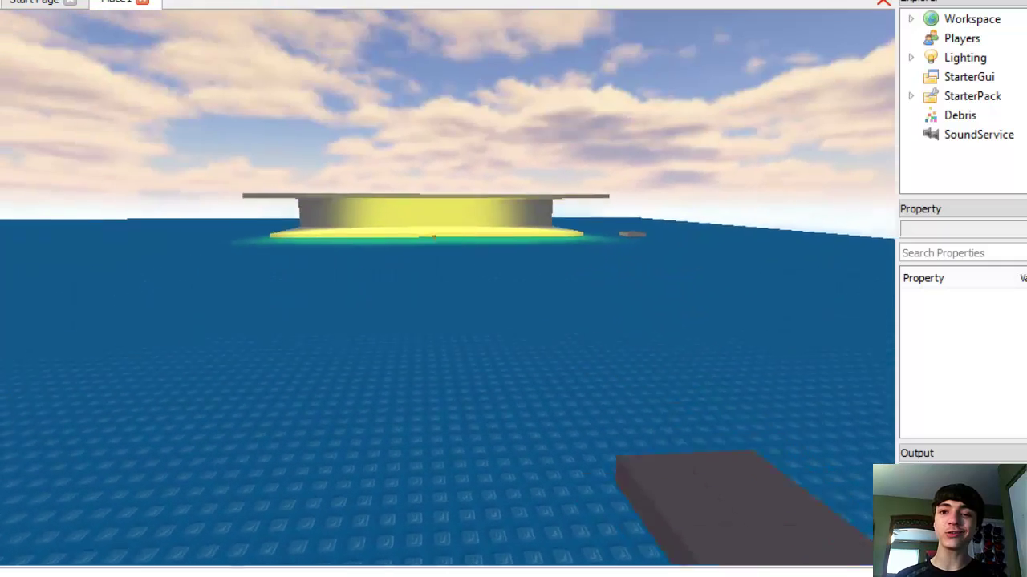
pyautogui.press('w')
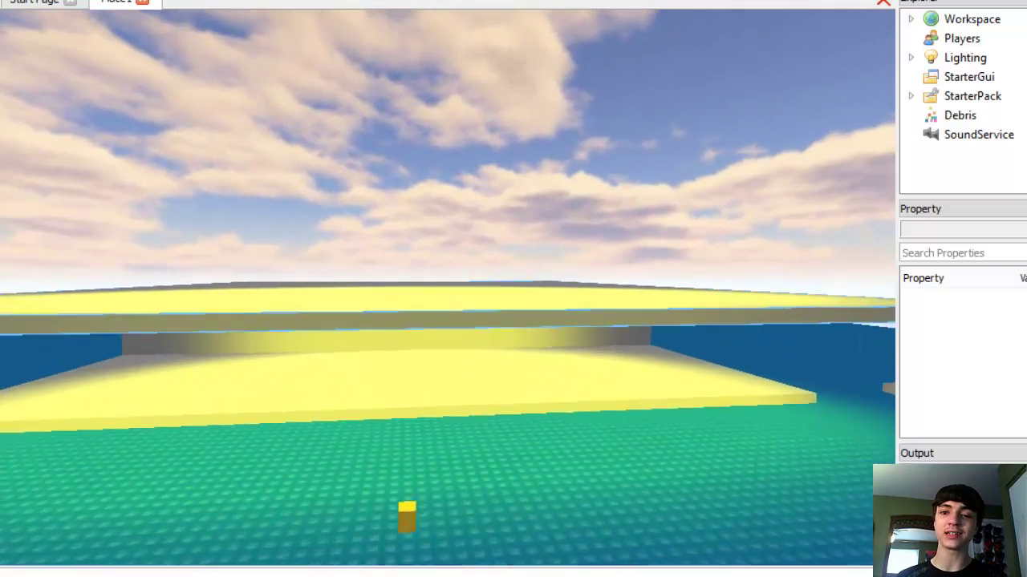
pyautogui.press('w')
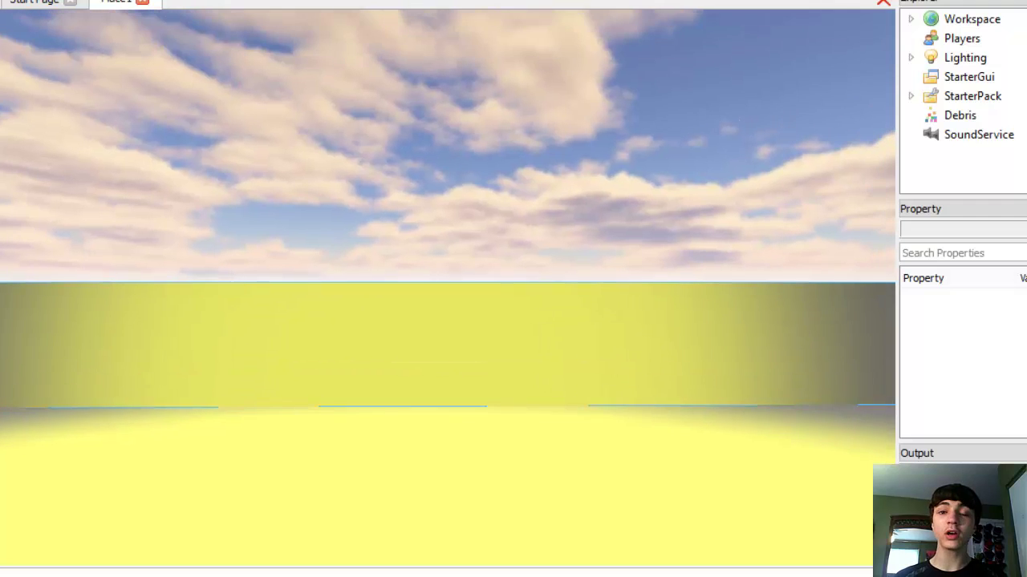
pyautogui.press('w')
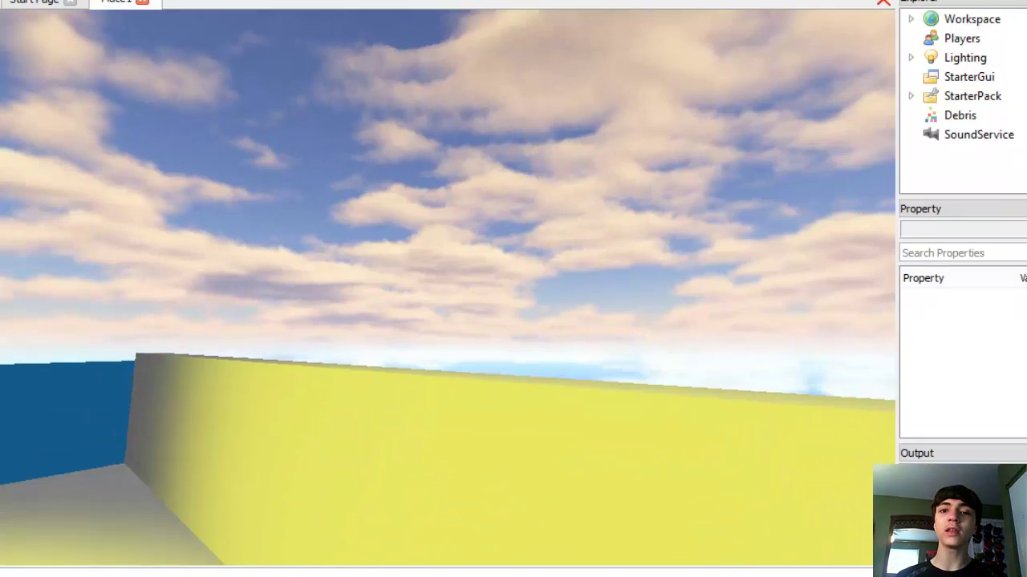
pyautogui.press('w')
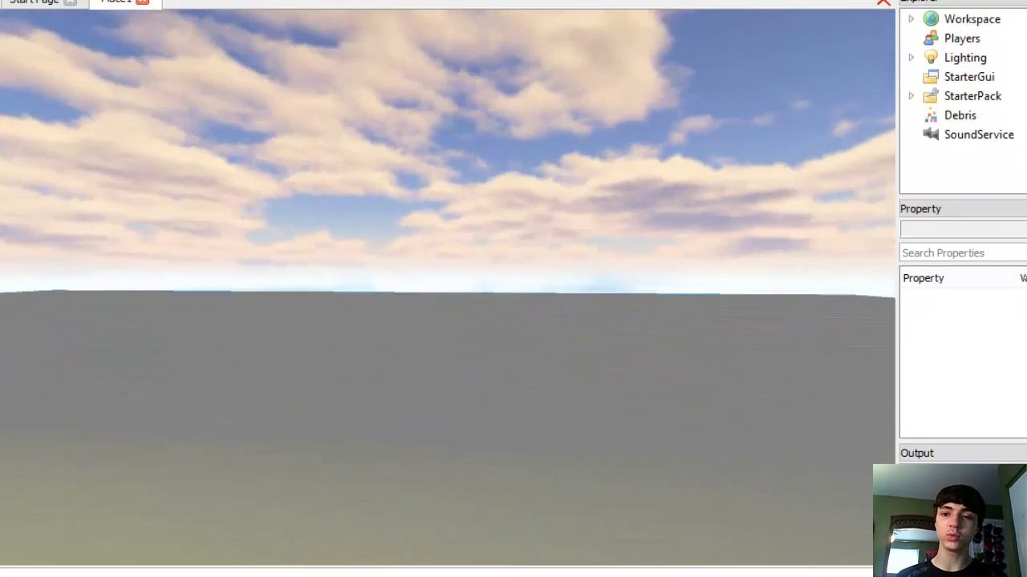
pyautogui.press('w')
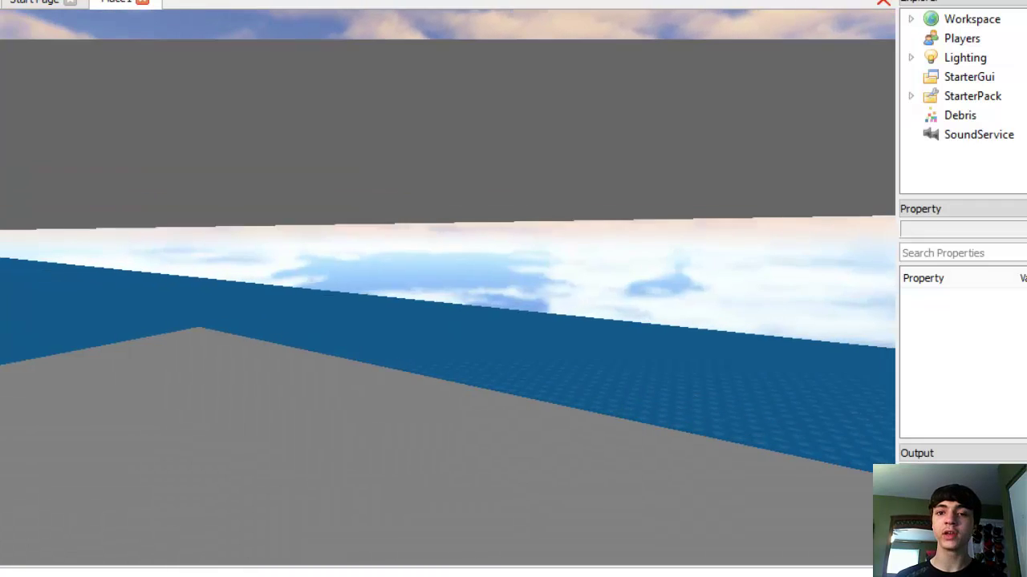
pyautogui.press('e')
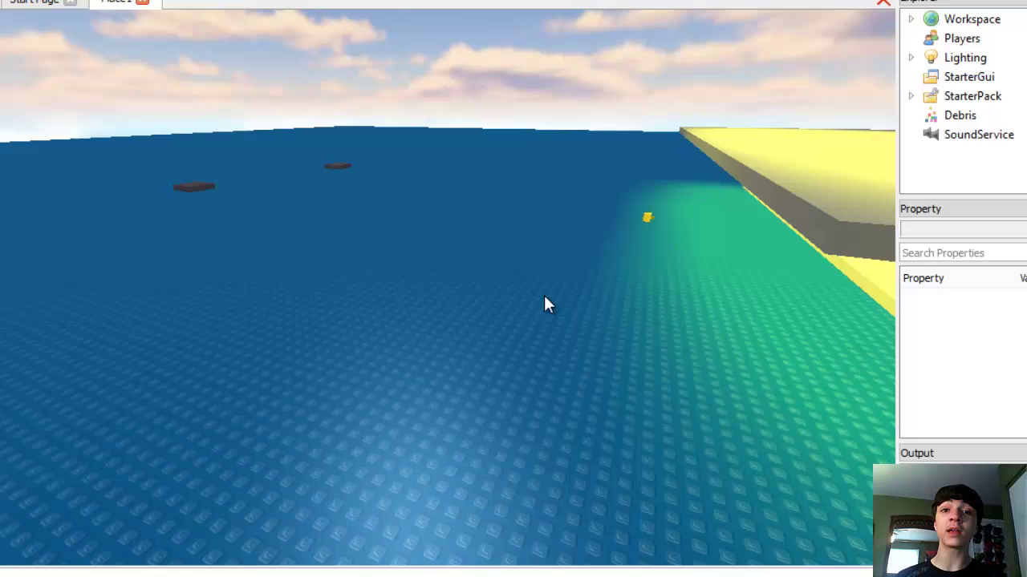
pyautogui.moveTo(544, 295); pyautogui.dragTo(530, 255, button='right')
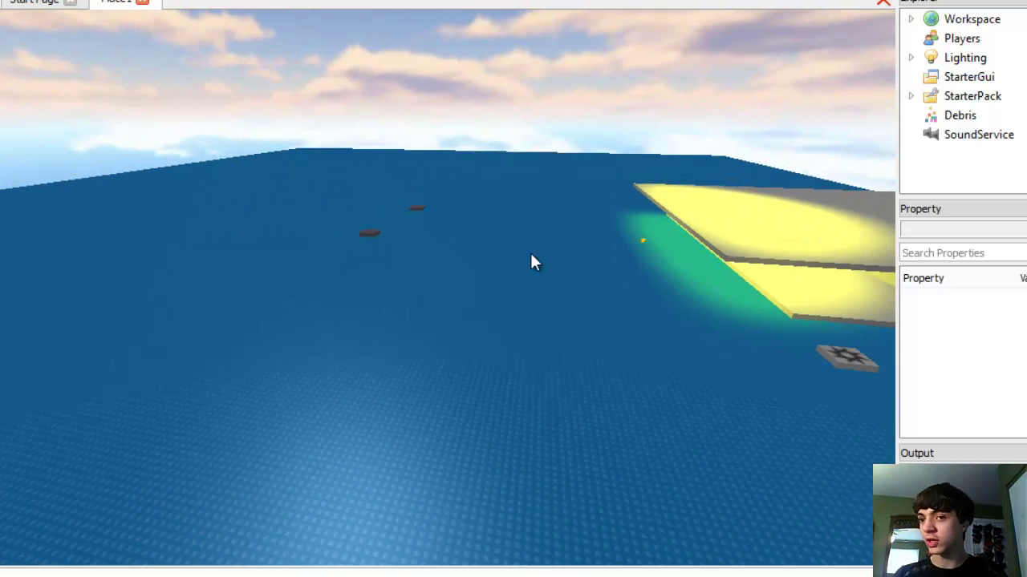
# - Expand Workspace in the Explorer and inspect its Script and ObbySpawns model
pyautogui.click(958, 76)
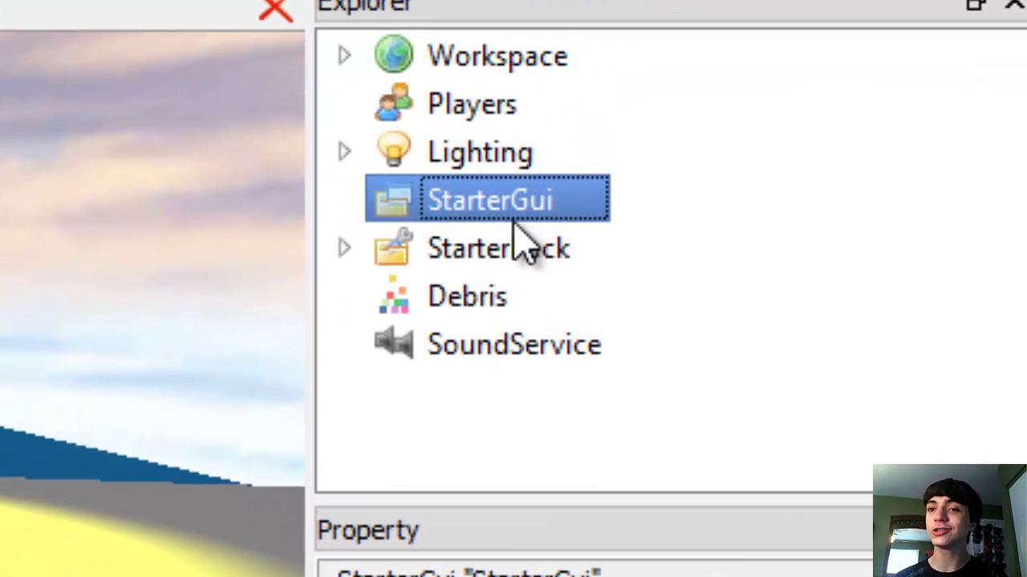
pyautogui.click(343, 54)
pyautogui.click(475, 157)
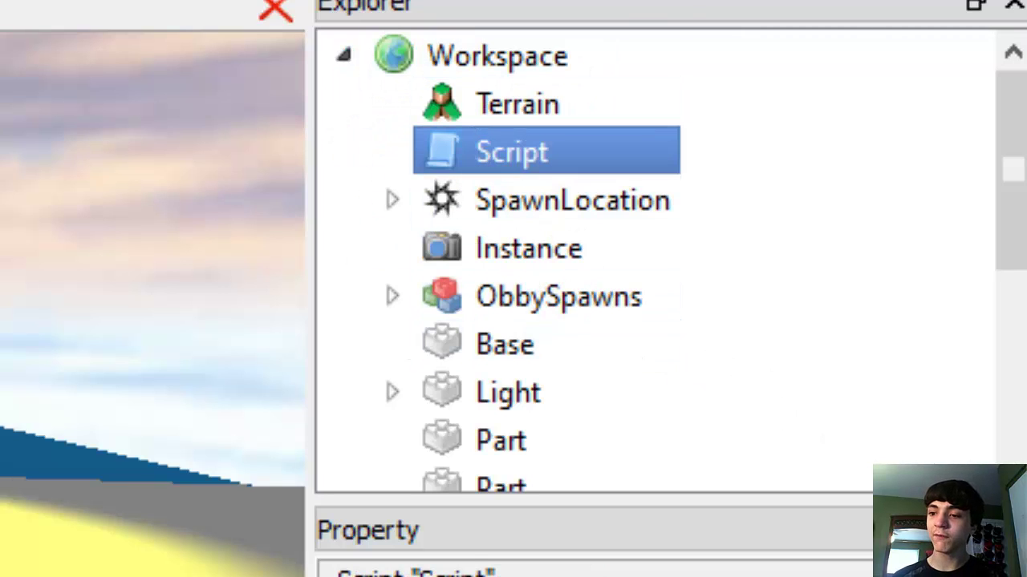
pyautogui.click(837, 425)
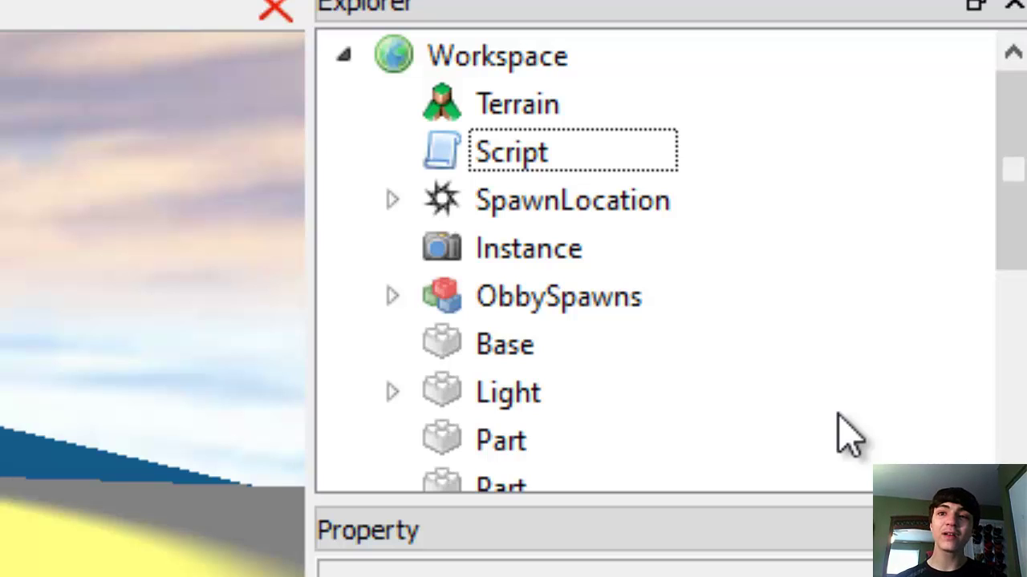
pyautogui.click(669, 298)
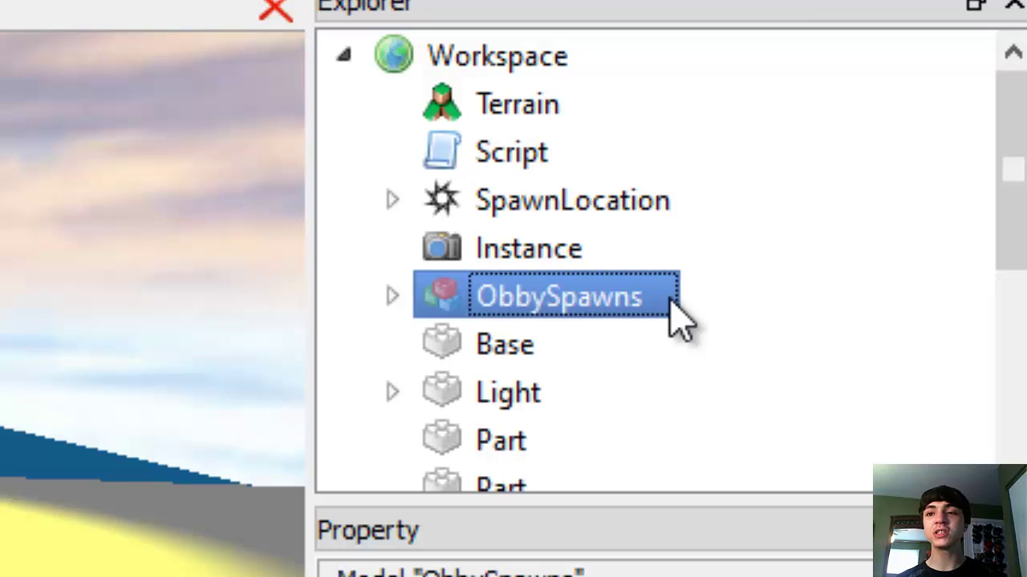
pyautogui.click(762, 300)
pyautogui.scroll(-1, 871, 195)
pyautogui.scroll(-2, 848, 264)
pyautogui.scroll(3, 848, 271)
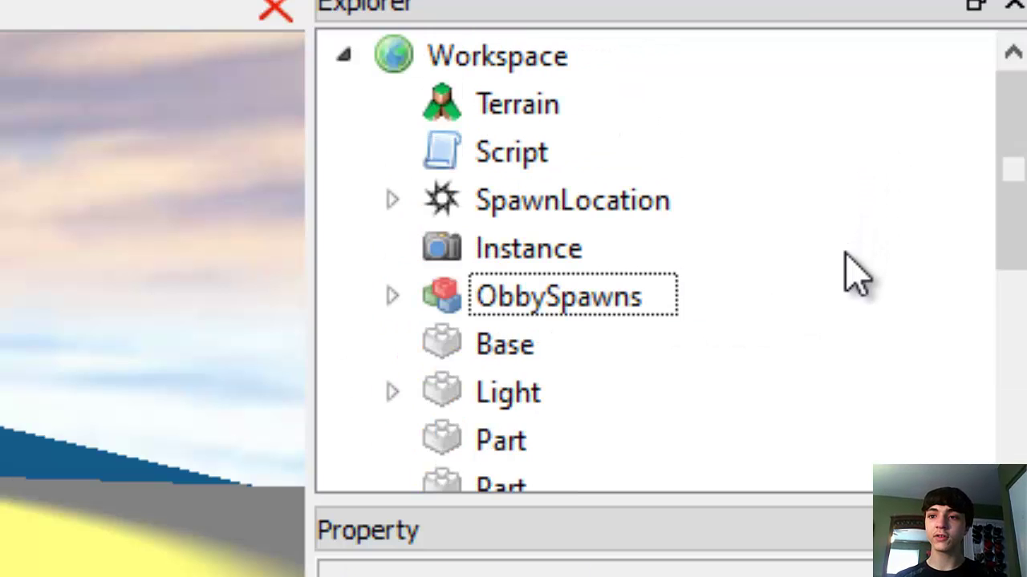
pyautogui.click(552, 299)
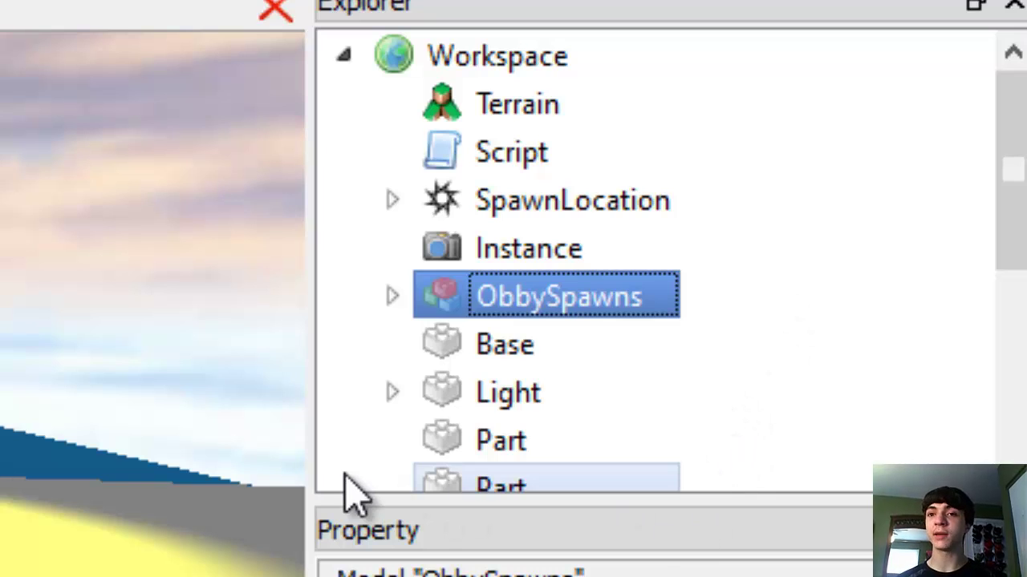
pyautogui.click(805, 321)
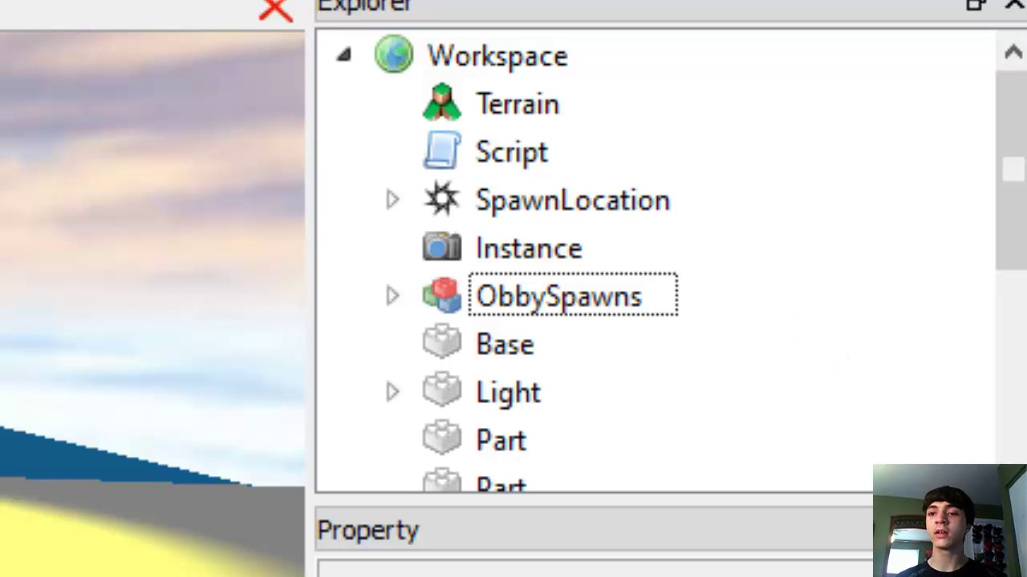
# - Expand ObbySpawns, then scroll down to the services and select Lighting
pyautogui.click(871, 247)
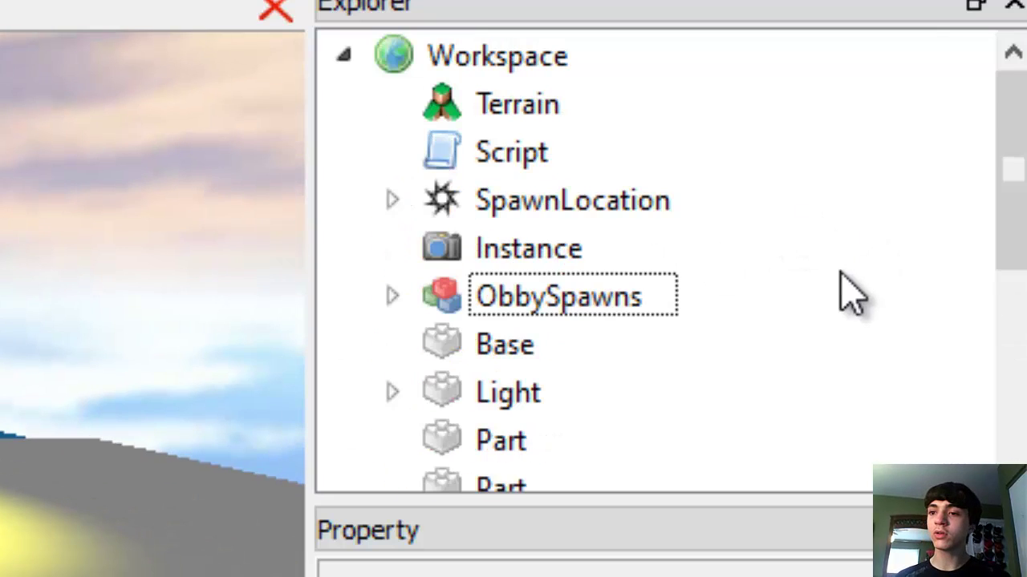
pyautogui.click(560, 150)
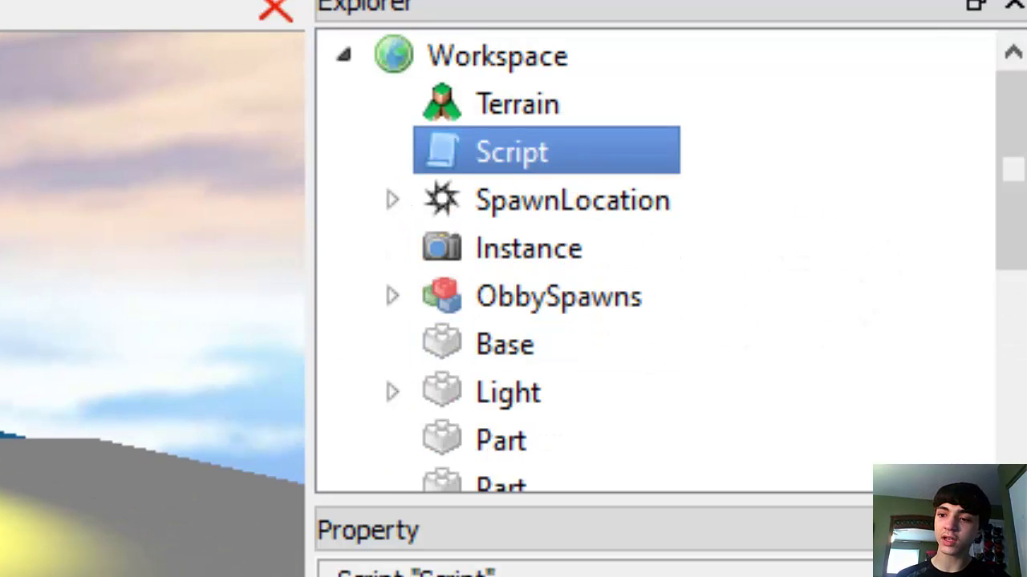
pyautogui.click(789, 396)
pyautogui.scroll(-5, 788, 402)
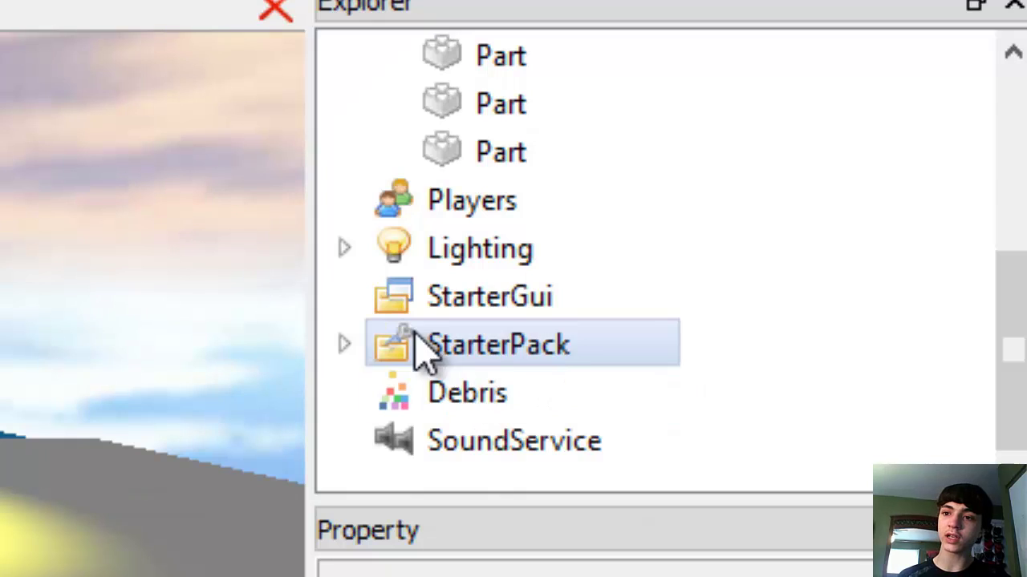
pyautogui.scroll(2, 393, 353)
pyautogui.click(391, 201)
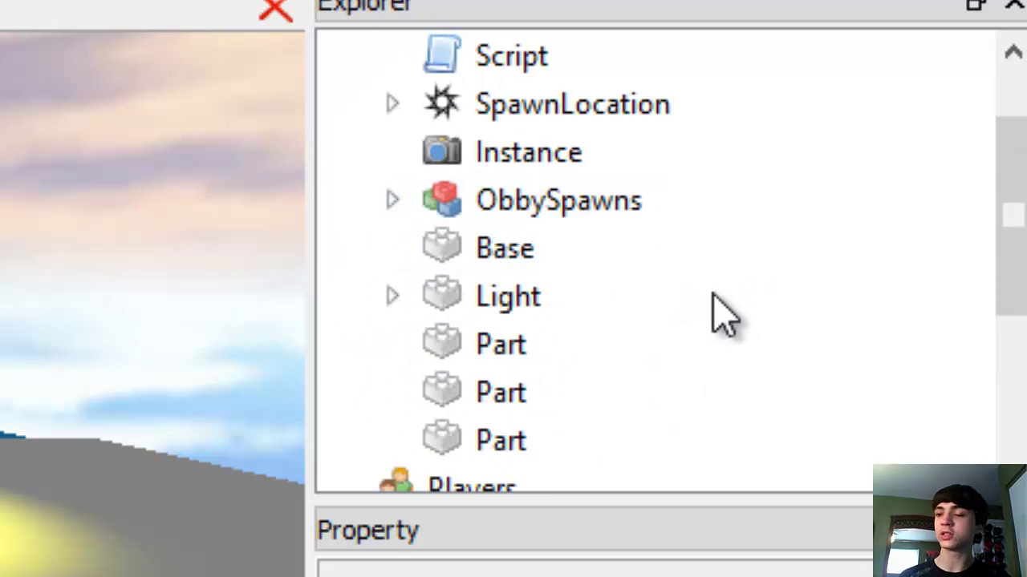
pyautogui.scroll(-3, 730, 333)
pyautogui.click(497, 248)
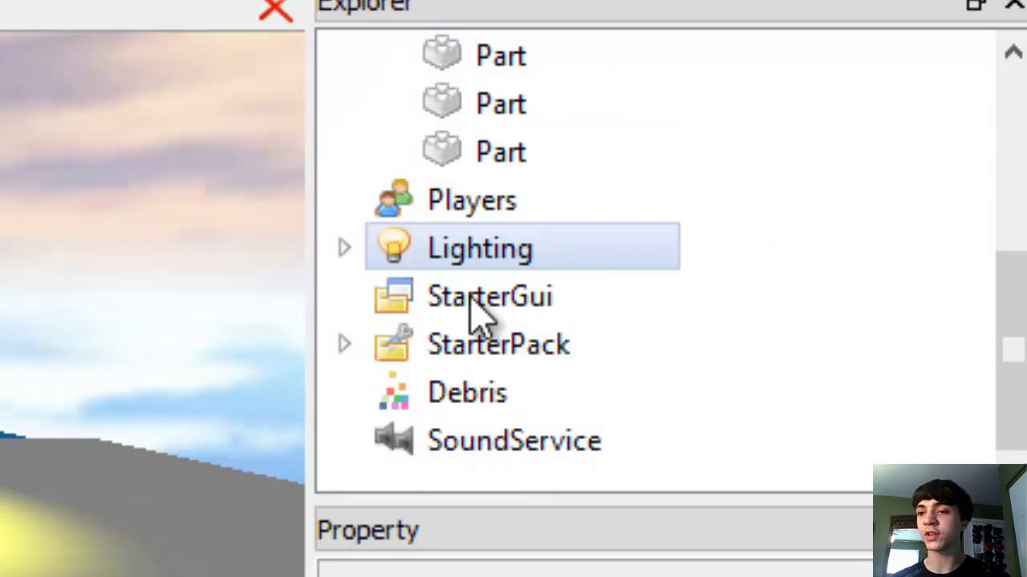
# - Insert a LocalScript under StarterGui with plr = LocalPlayer and cam = CurrentCamera
pyautogui.click(418, 291)
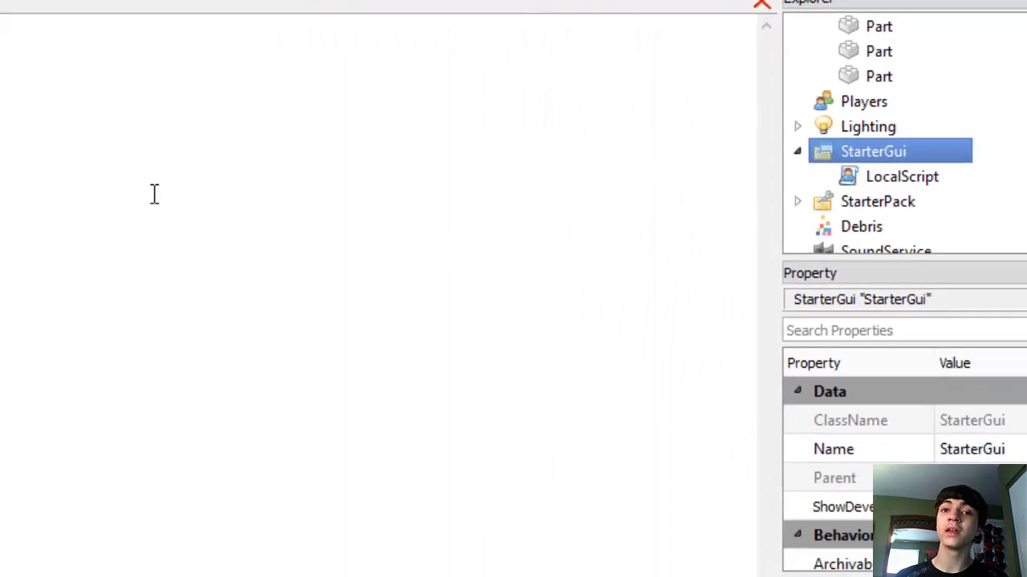
pyautogui.hotkey('ctrl', 'a')
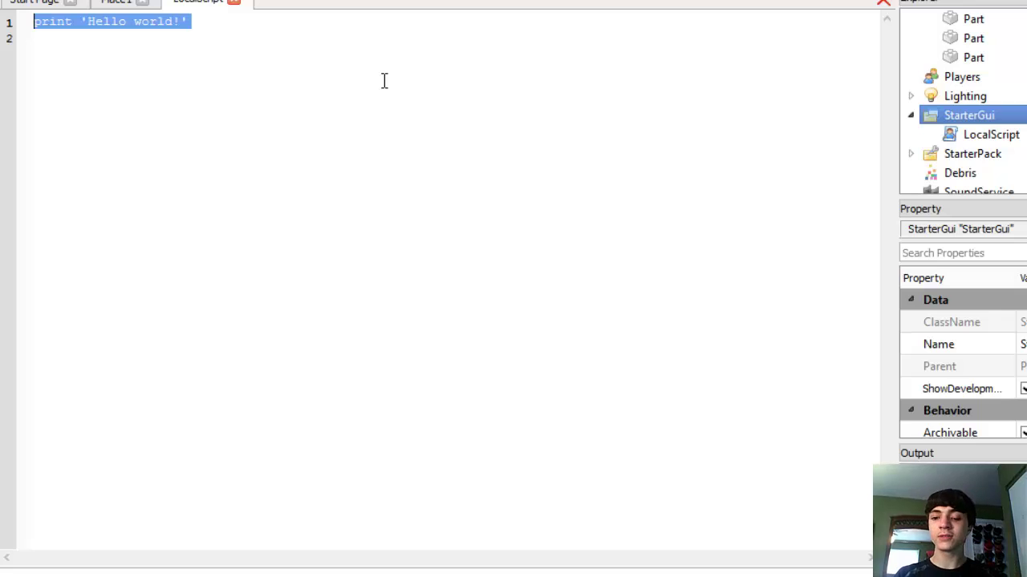
pyautogui.write('cam=game.Workspace.CurrentCamera')
pyautogui.write('plr=game.Players.LocalPlayer')
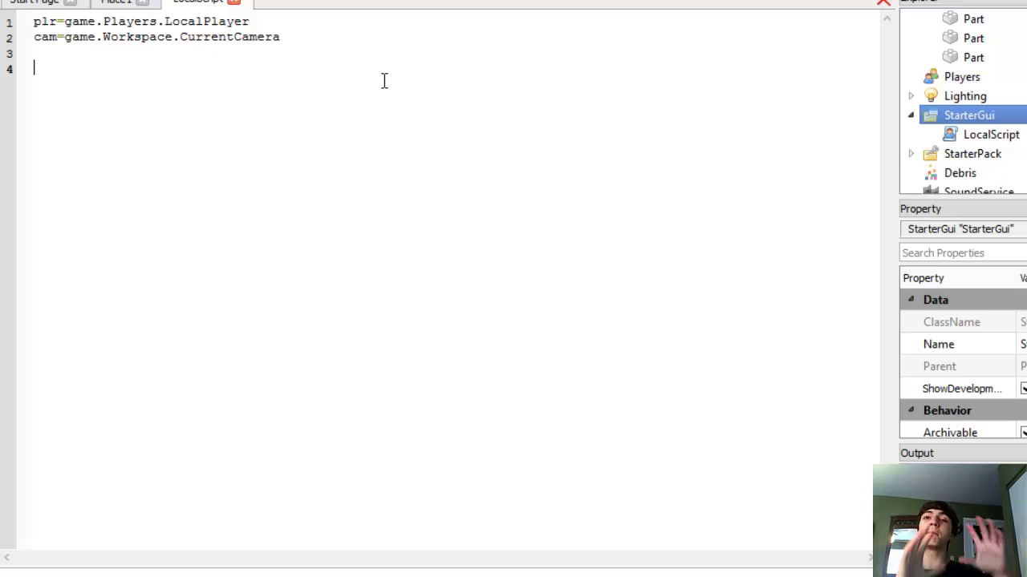
# - Switch to the running Place1 game and walk the avatar toward the slabs
pyautogui.click(117, 3)
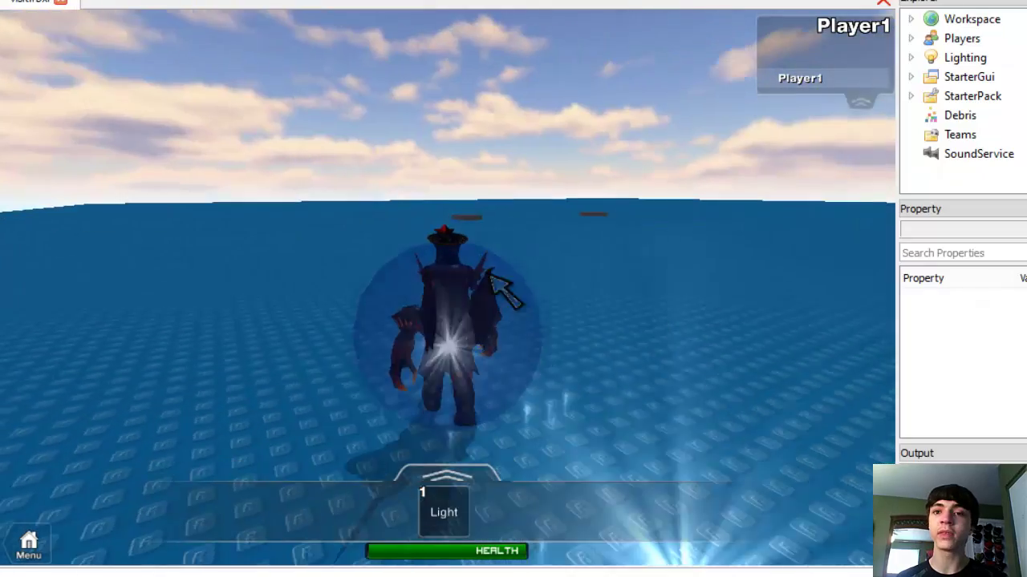
pyautogui.moveTo(501, 285)
pyautogui.mouseDown(button='right')
pyautogui.moveTo(513, 289)
pyautogui.moveTo(487, 273)
pyautogui.mouseUp(button='right')
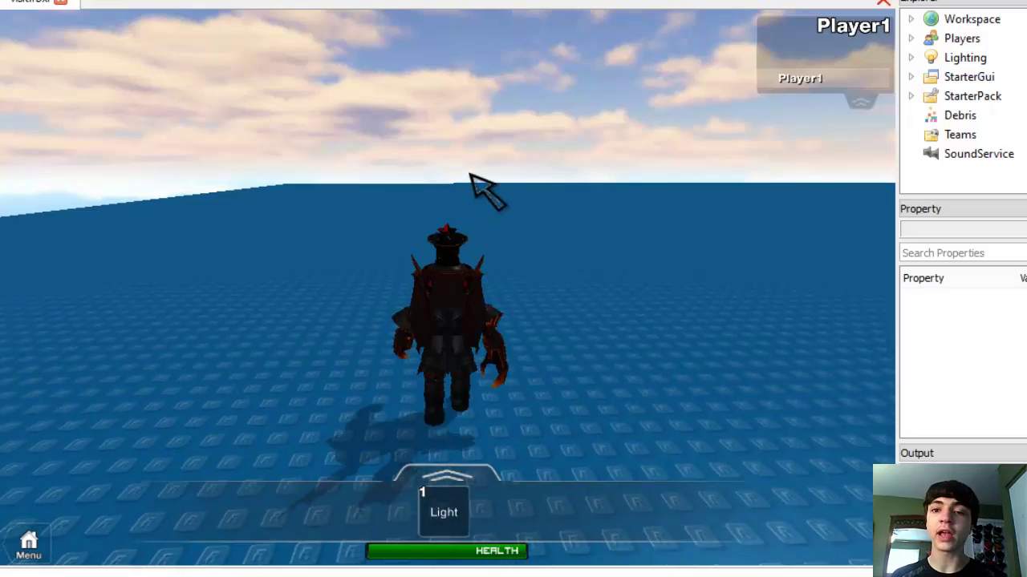
pyautogui.press('a')
pyautogui.press('d')
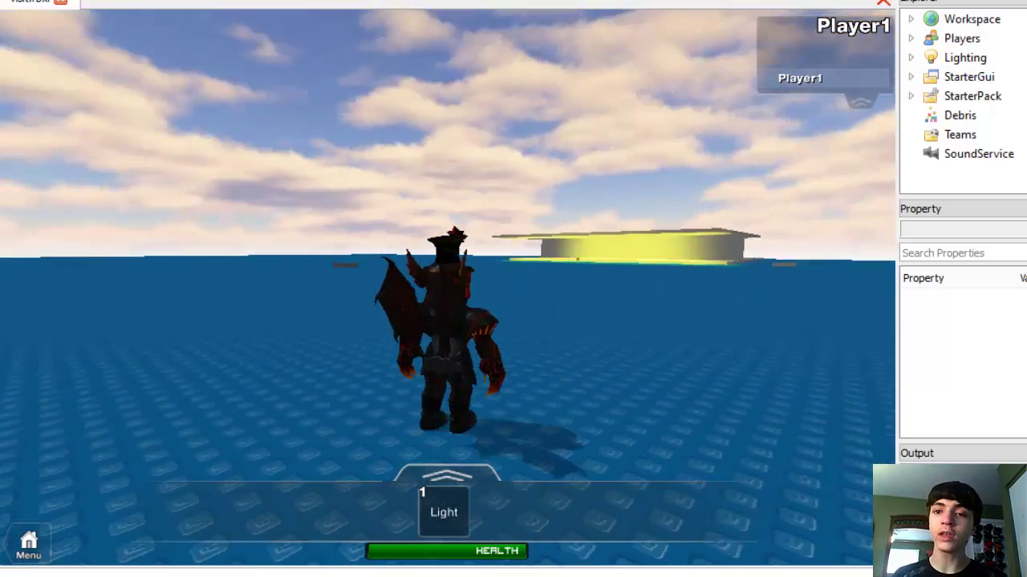
pyautogui.press('a')
pyautogui.press('d')
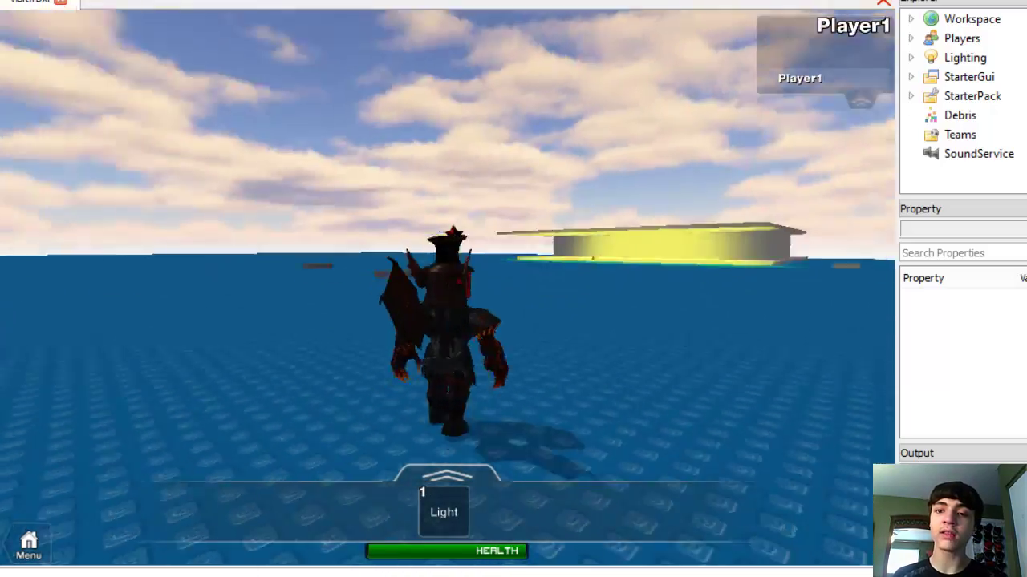
pyautogui.press('w')
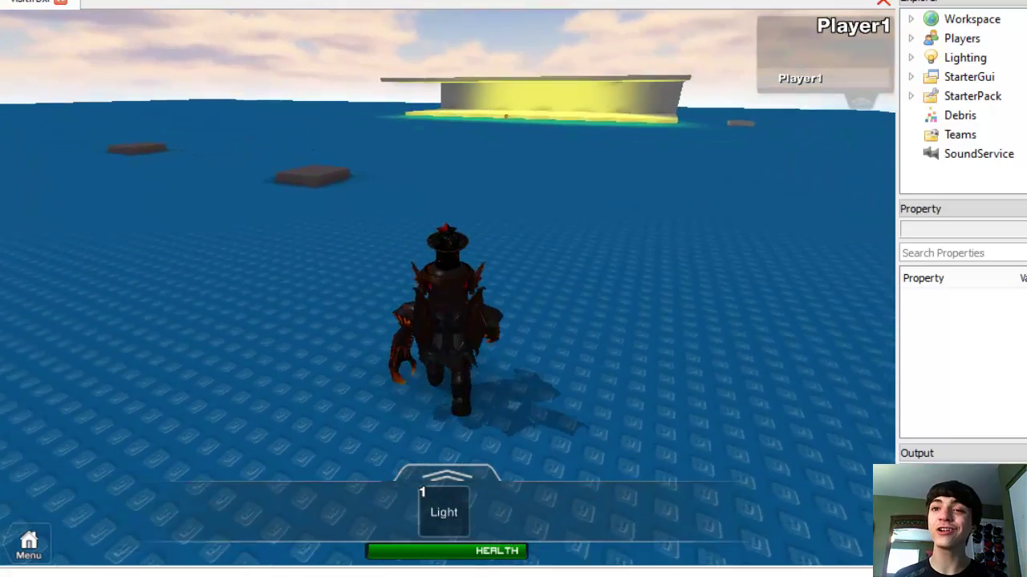
pyautogui.press('w')
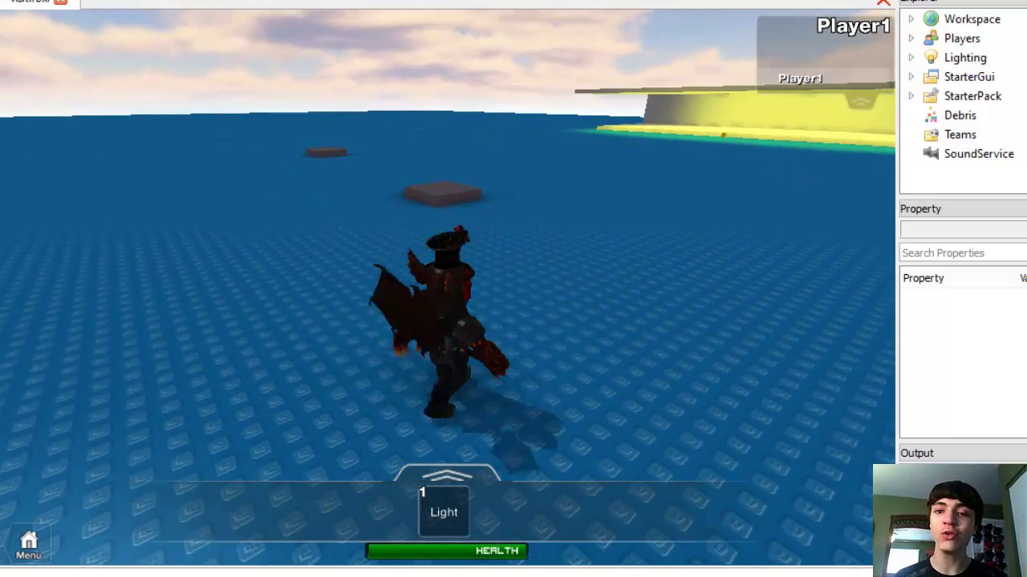
pyautogui.press('w')
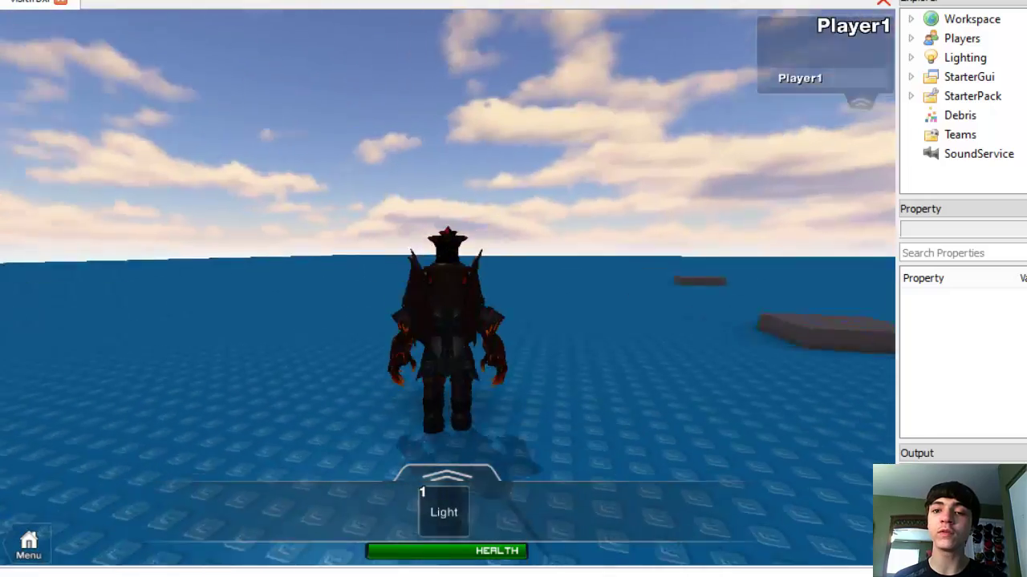
# - Orbit the camera around the avatar and walk it up to the grey block
pyautogui.moveTo(473, 172); pyautogui.dragTo(473, 172, button='right')
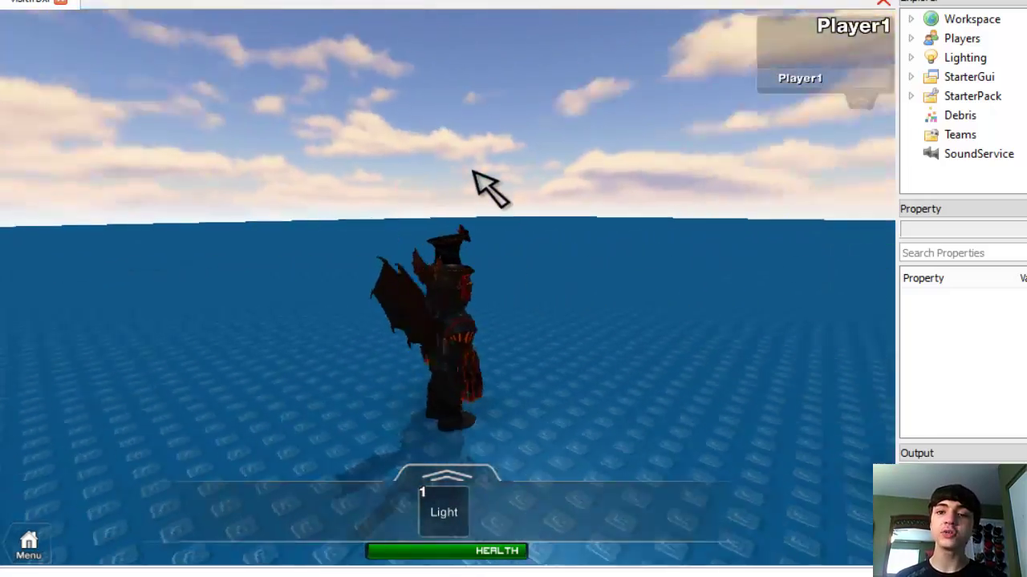
pyautogui.moveTo(488, 186); pyautogui.dragTo(488, 186, button='right')
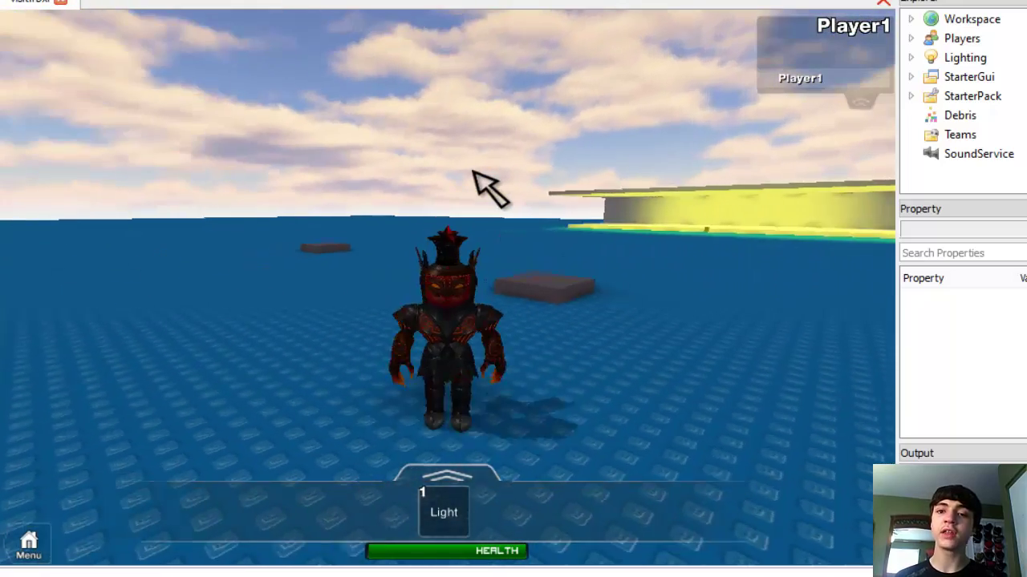
pyautogui.press('w')
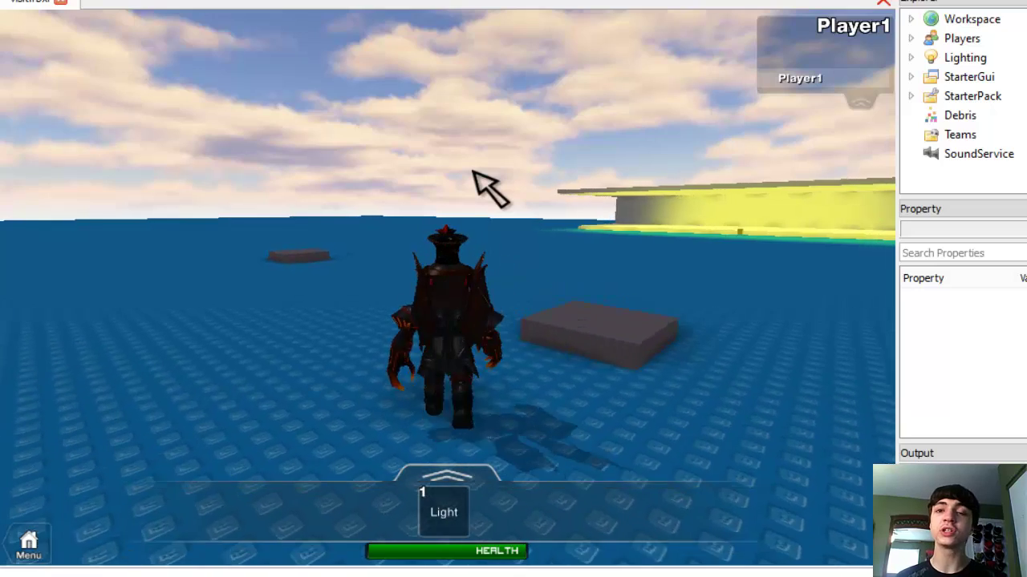
pyautogui.press('s')
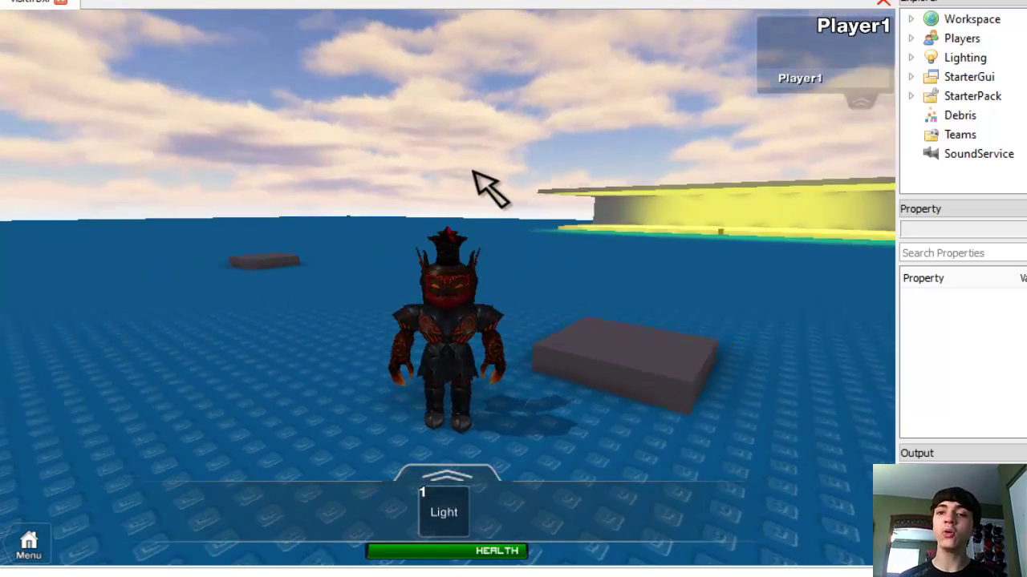
pyautogui.press('w')
pyautogui.moveTo(473, 171); pyautogui.dragTo(473, 171, button='right')
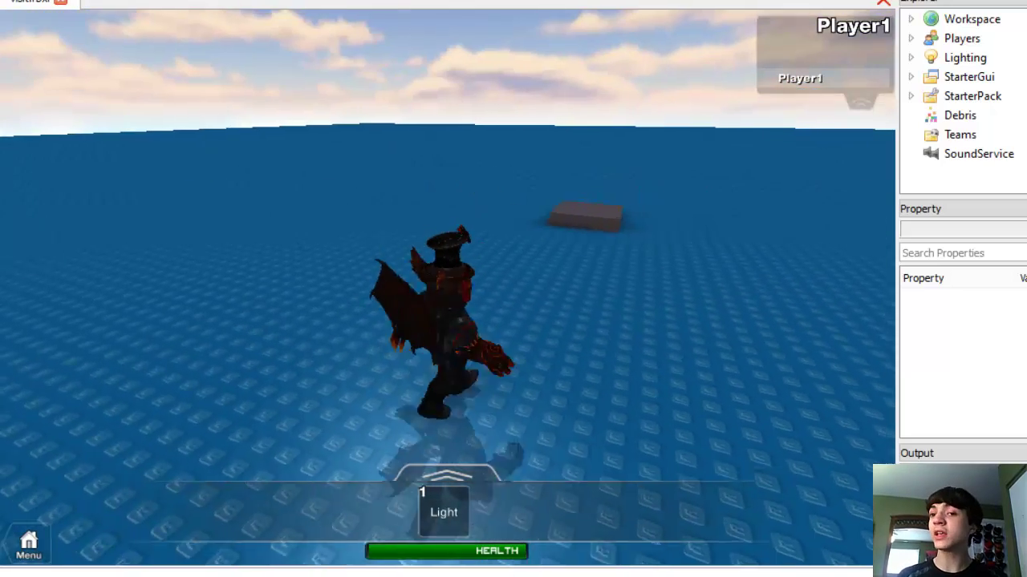
pyautogui.moveTo(482, 183); pyautogui.dragTo(527, 218, button='right')
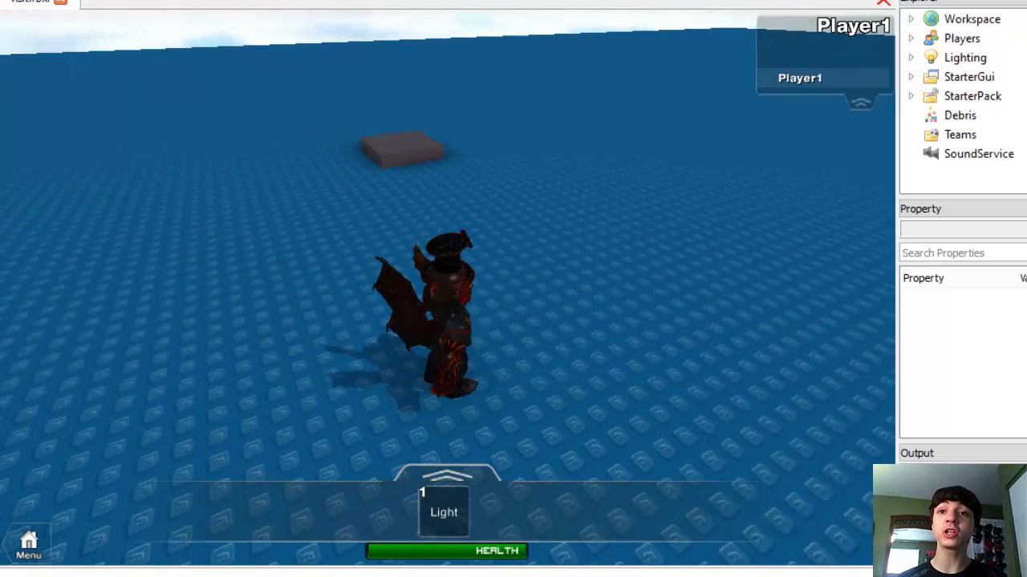
pyautogui.press('w')
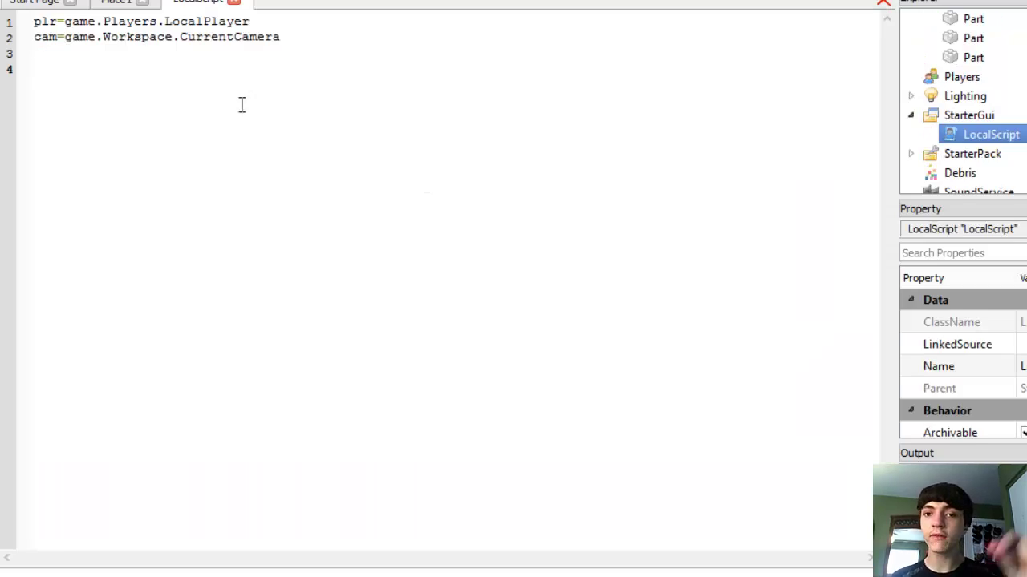
# - Point out the plr and cam lines, then add chr = nil on line 3
pyautogui.moveTo(34, 21); pyautogui.dragTo(213, 17)
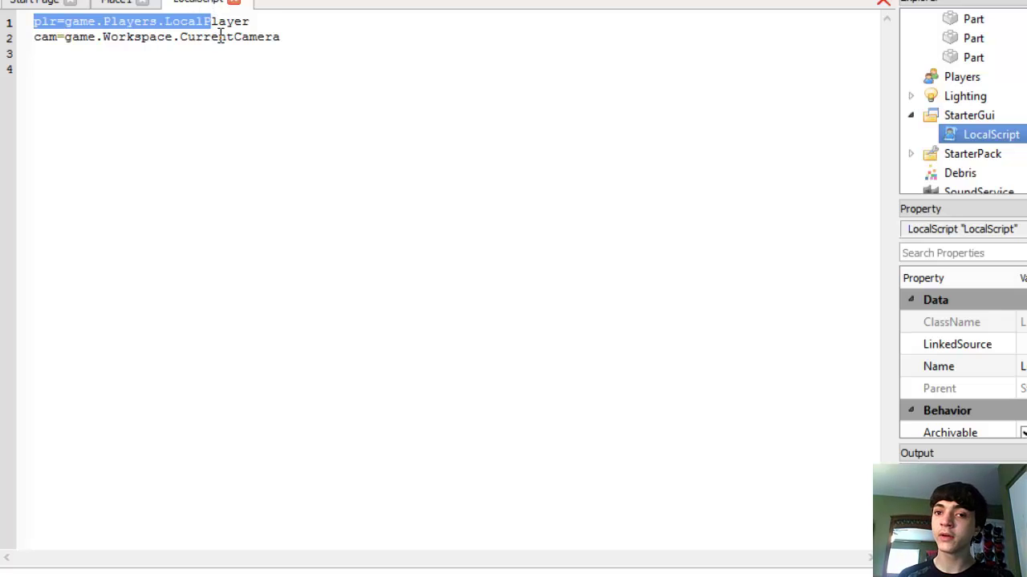
pyautogui.click(218, 37)
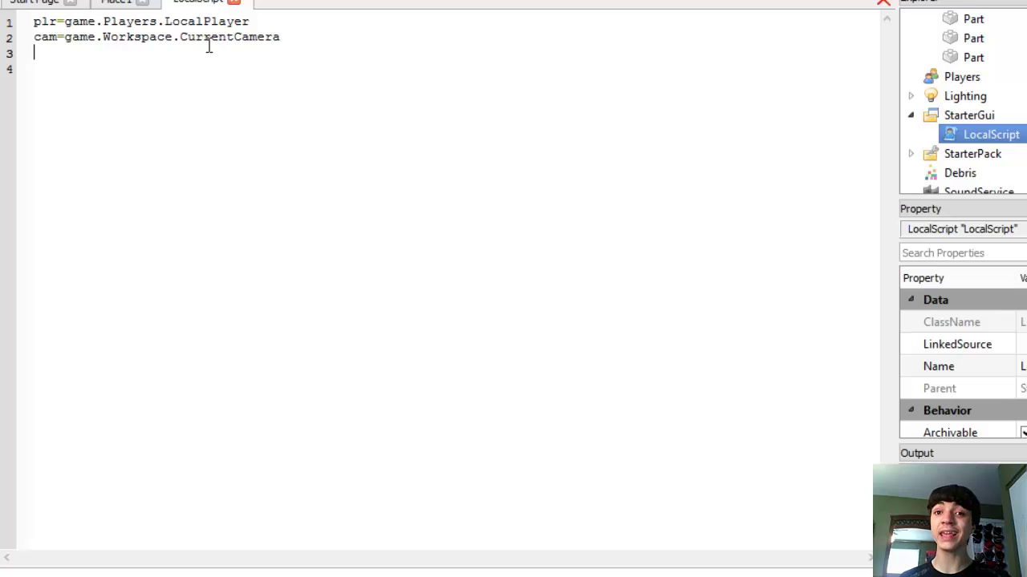
pyautogui.doubleClick(210, 37)
pyautogui.click(204, 57)
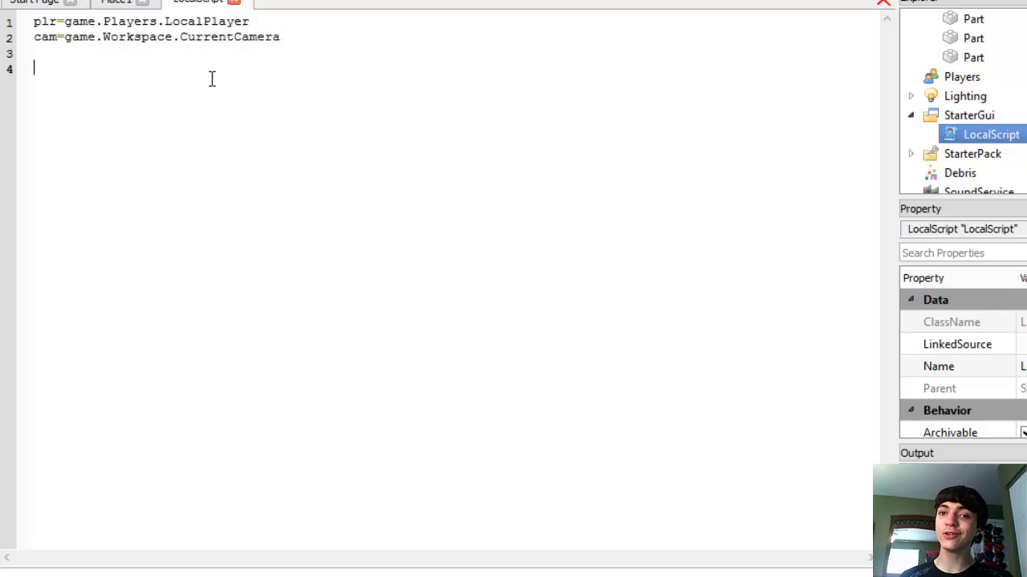
pyautogui.click(202, 55)
pyautogui.write('chr=nl')
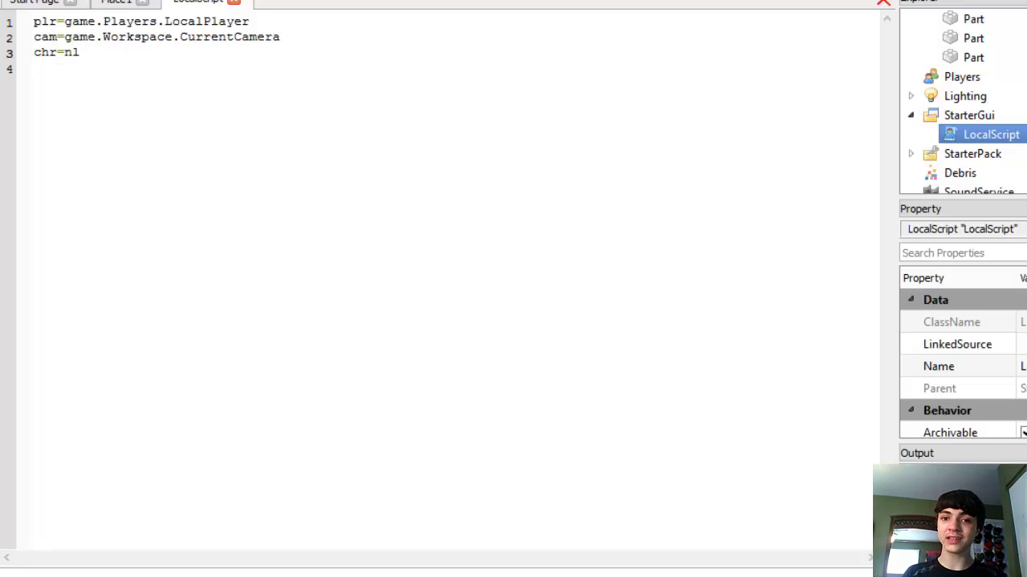
pyautogui.press('Return')
pyautogui.press('Return')
pyautogui.write('plr.C')
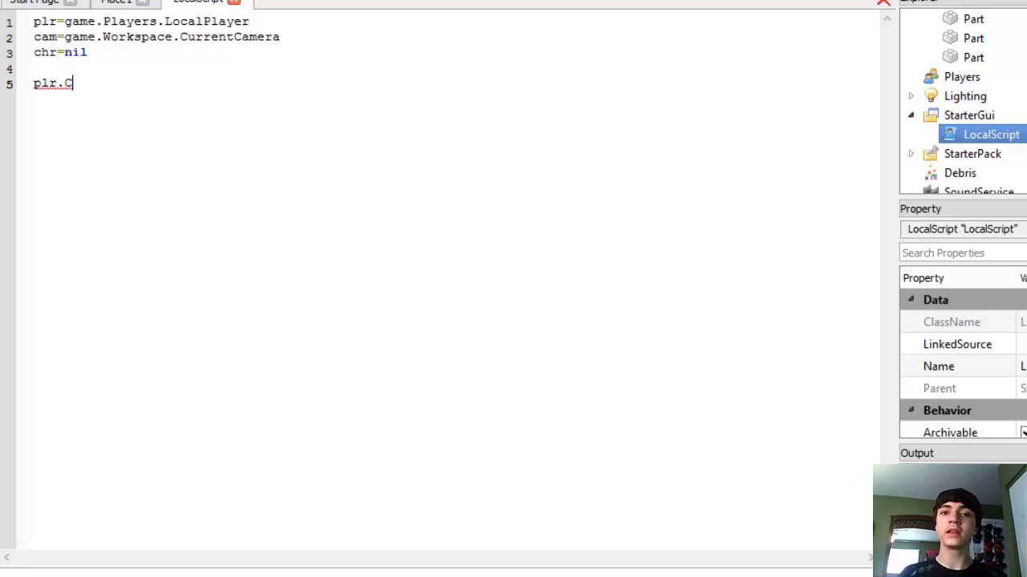
# - Write plr.CharacterAdded:connect(function(character) chr = character end)
pyautogui.write('haracterAdded')
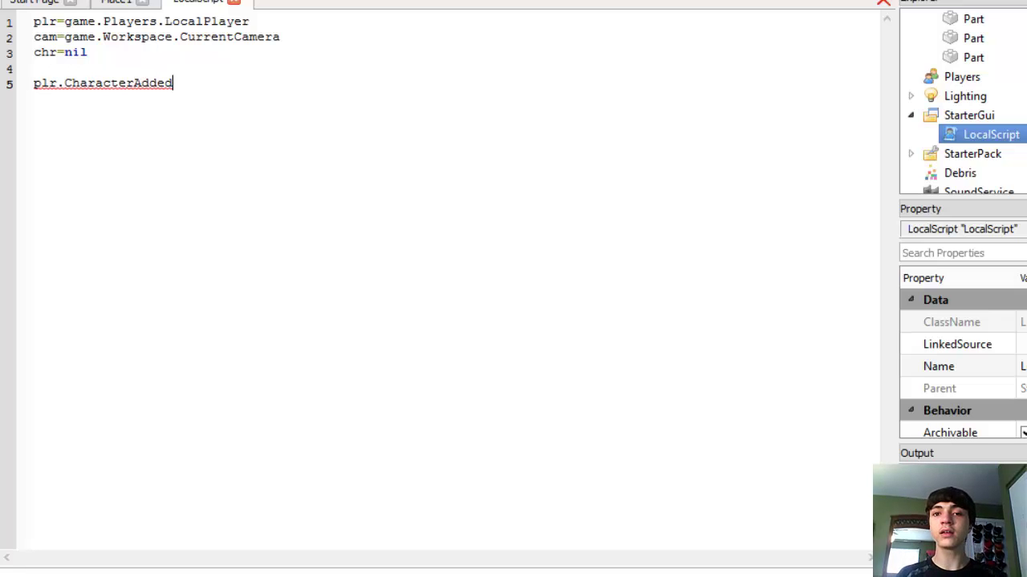
pyautogui.write(':connect(function(charachte')
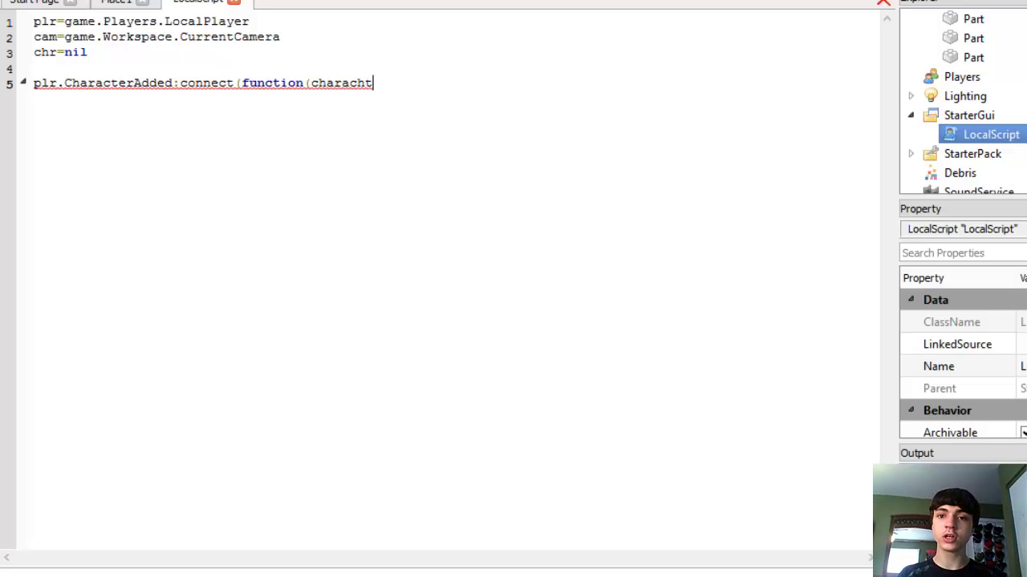
pyautogui.press('BackSpace')
pyautogui.press('BackSpace')
pyautogui.write('ter)')
pyautogui.press('Return')
pyautogui.press('Return')
pyautogui.write('en')
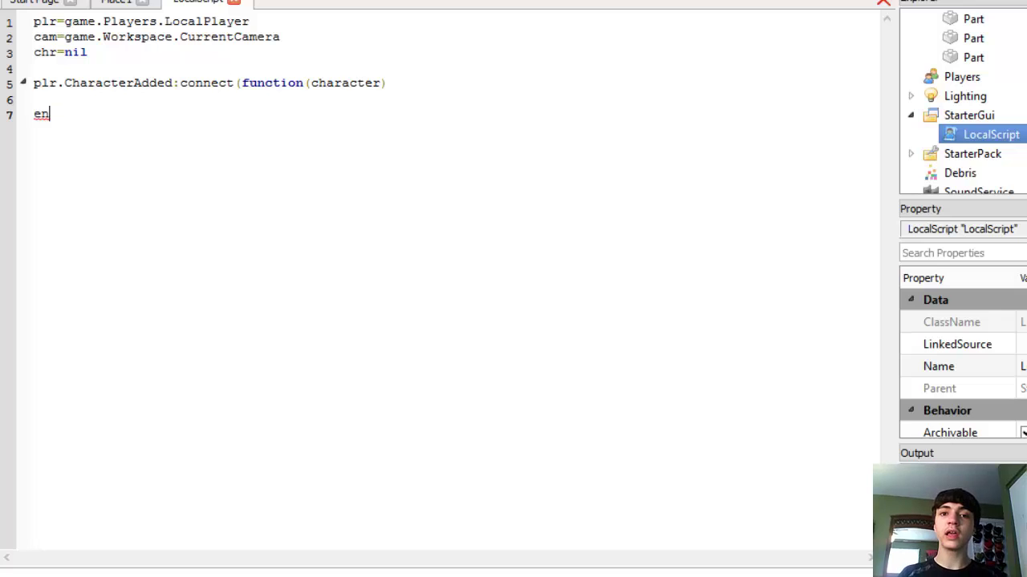
pyautogui.write('dchr=character')
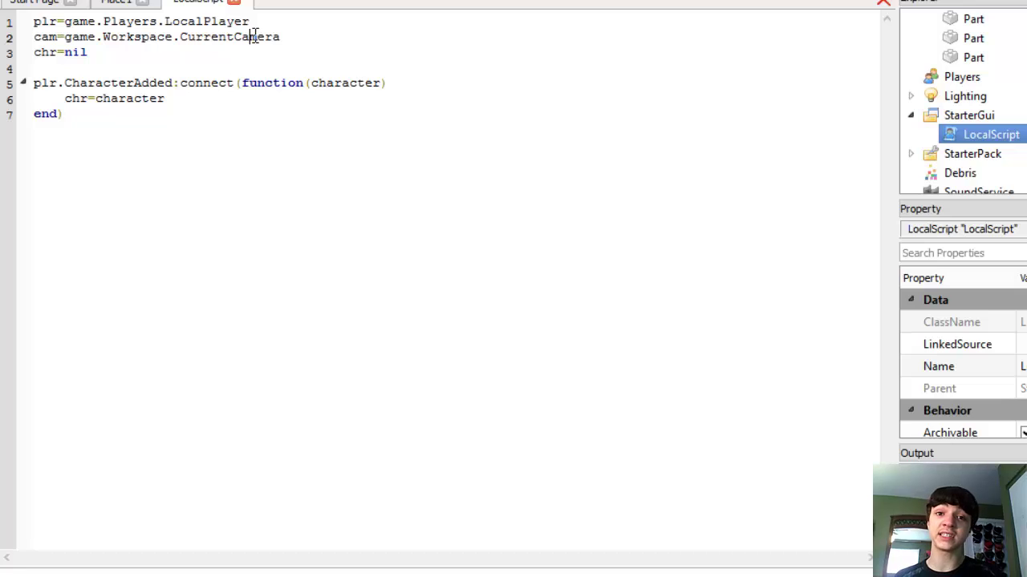
pyautogui.click(311, 41)
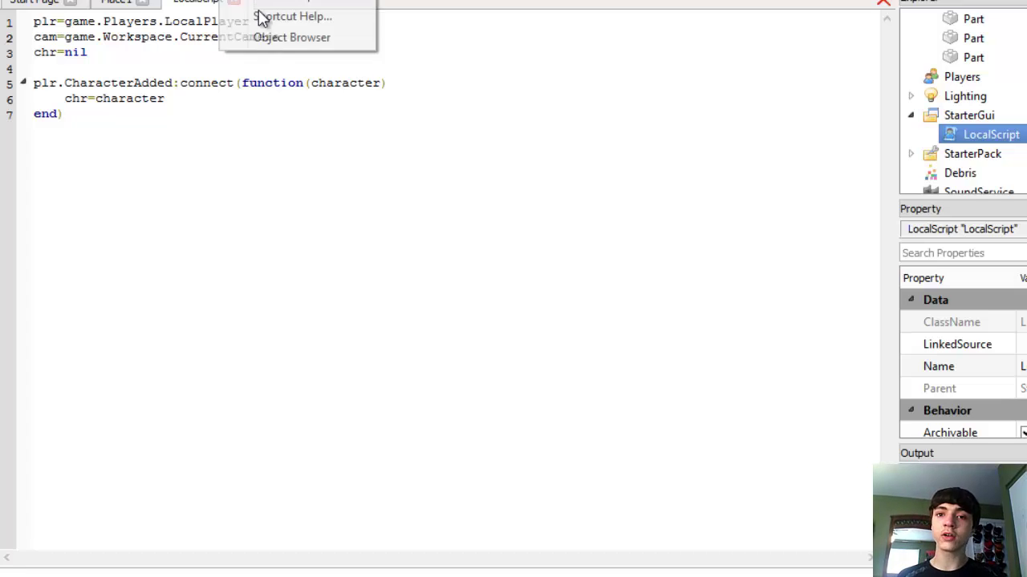
# - Open the Object Browser from the Help menu and select the Camera class
pyautogui.click(273, 37)
pyautogui.click(111, 214)
pyautogui.scroll(-2, 111, 218)
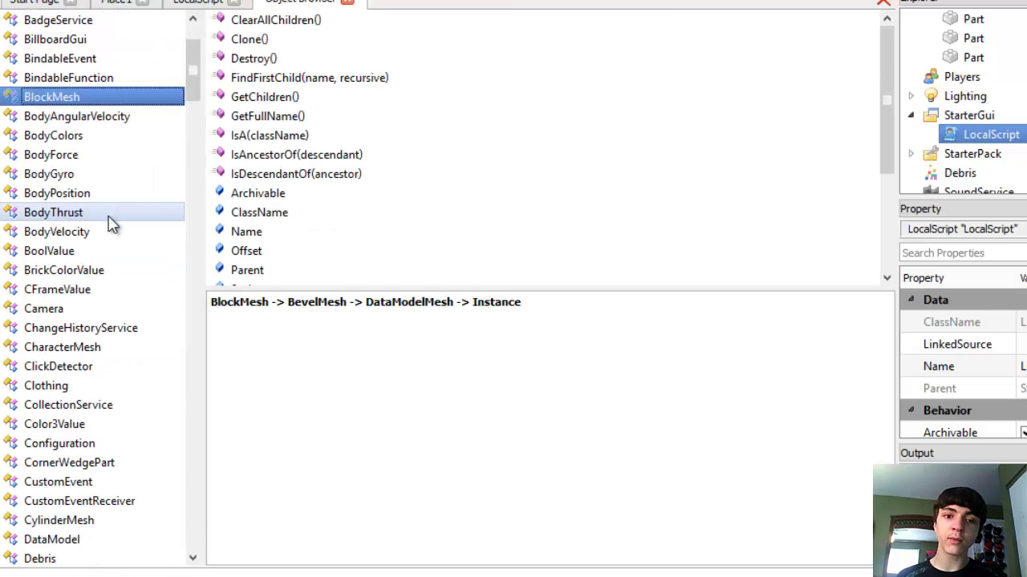
pyautogui.click(83, 310)
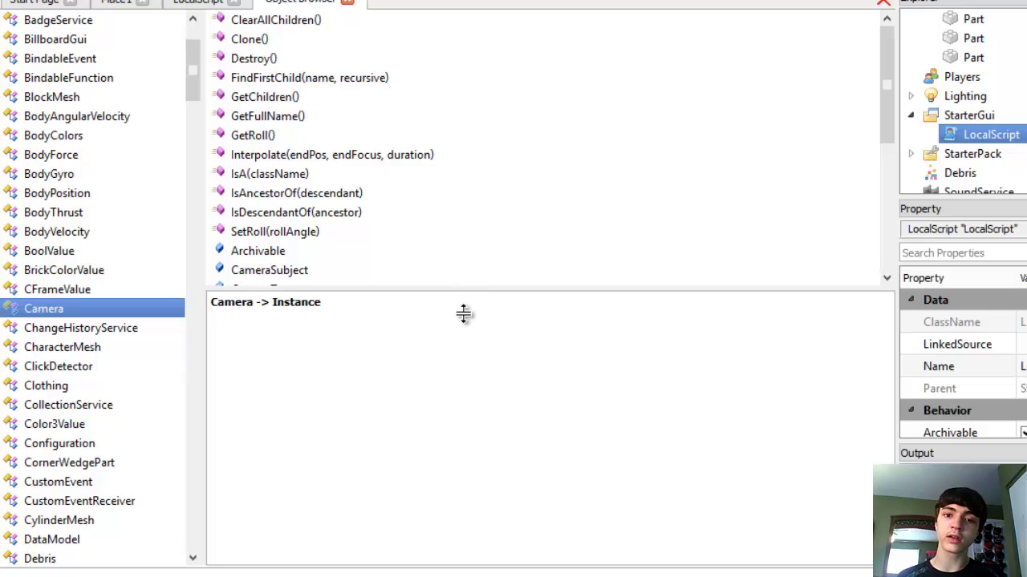
pyautogui.moveTo(466, 289); pyautogui.dragTo(462, 393)
# - Read the SetRoll, ClearAllChildren, CameraType, Changed and WaitForChild member descriptions
pyautogui.click(392, 228)
pyautogui.scroll(-1, 369, 184)
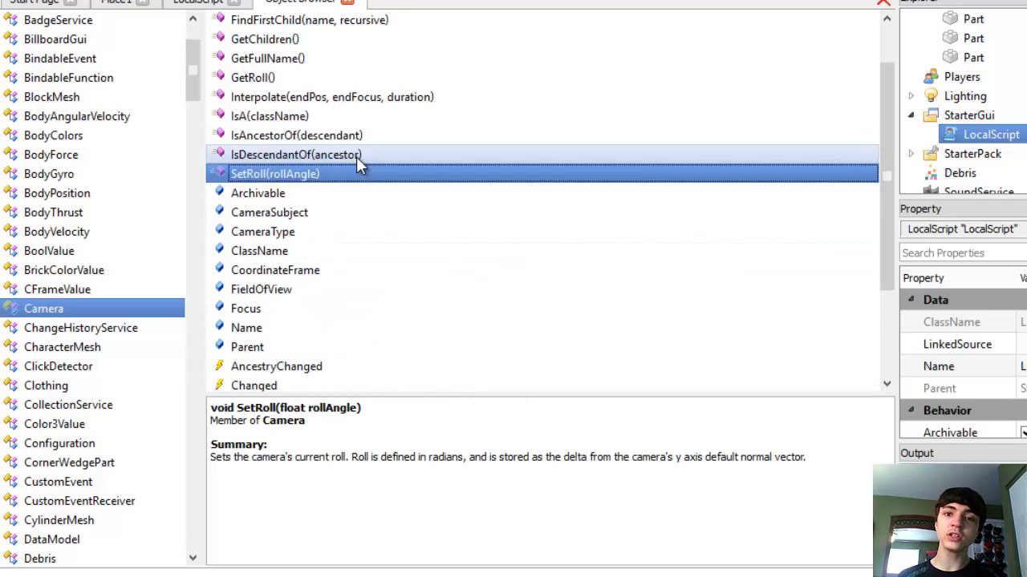
pyautogui.scroll(-2, 360, 161)
pyautogui.scroll(3, 361, 164)
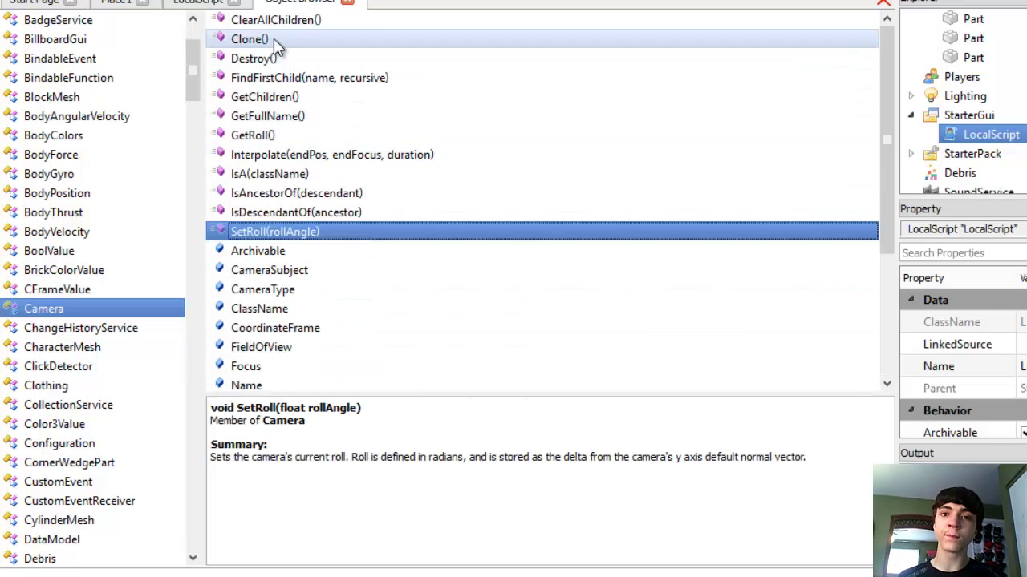
pyautogui.click(269, 19)
pyautogui.scroll(-2, 281, 137)
pyautogui.click(282, 174)
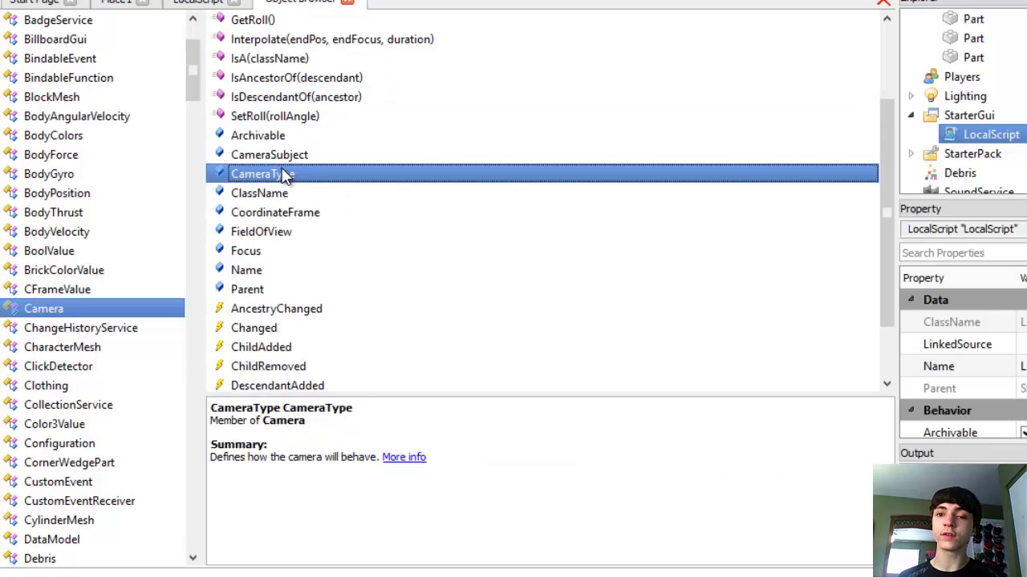
pyautogui.scroll(-1, 279, 209)
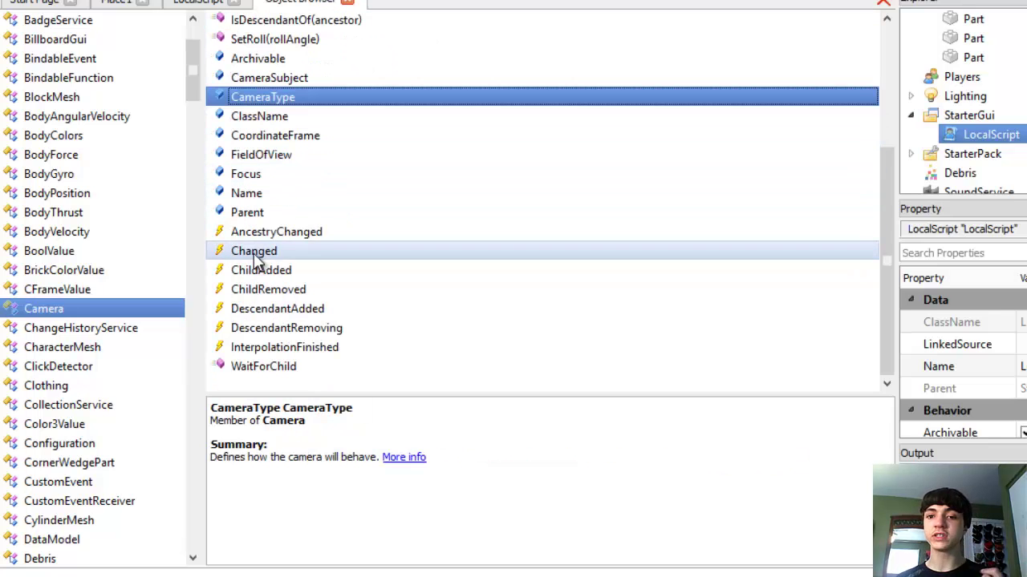
pyautogui.click(259, 252)
pyautogui.click(264, 367)
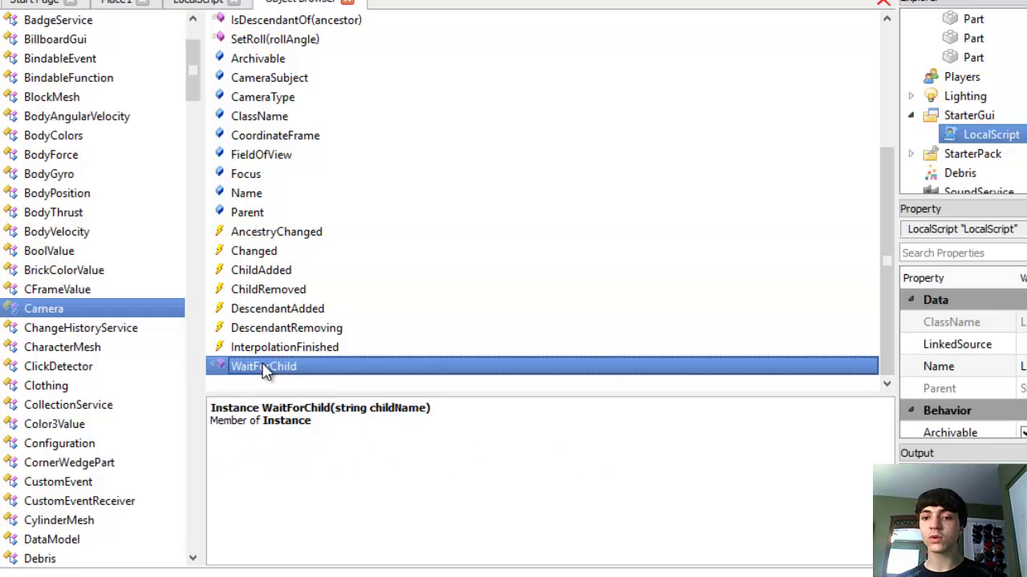
pyautogui.scroll(3, 329, 333)
pyautogui.scroll(-3, 328, 329)
pyautogui.scroll(3, 440, 200)
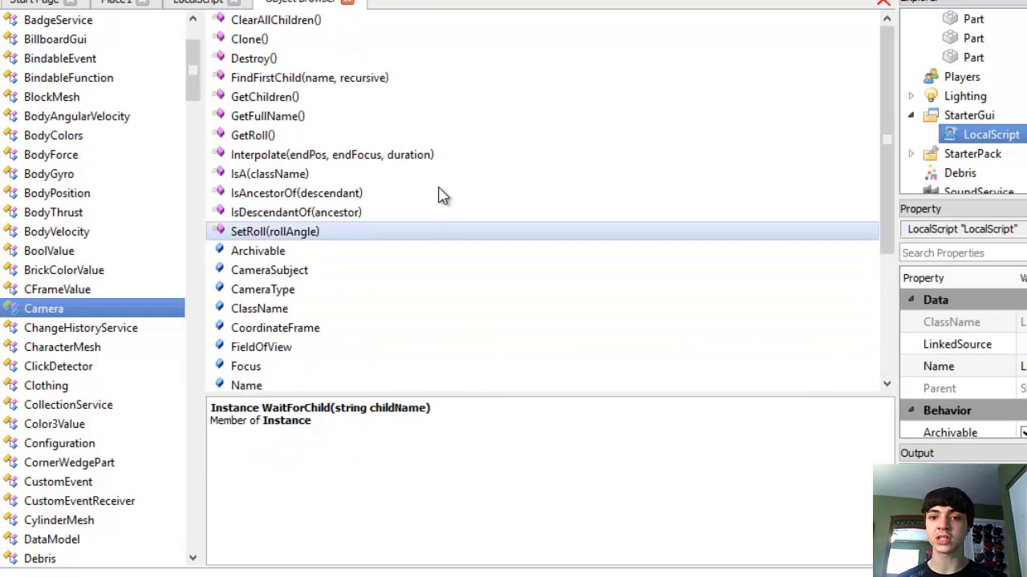
pyautogui.scroll(-3, 487, 289)
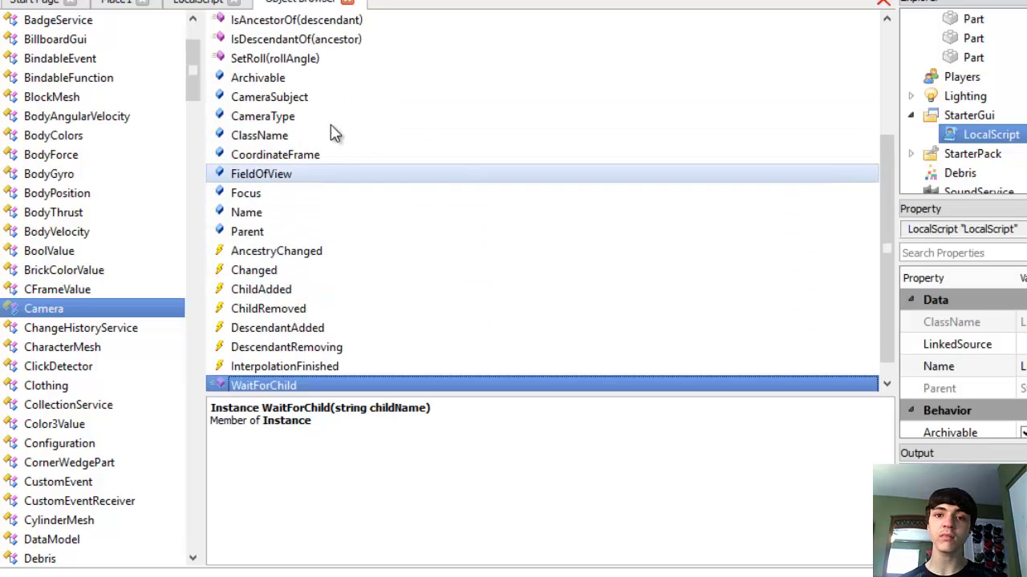
# - Compare the Clone, Destroy and ClearAllChildren summaries, ending on FindFirstChild
pyautogui.scroll(3, 337, 132)
pyautogui.click(285, 39)
pyautogui.click(289, 59)
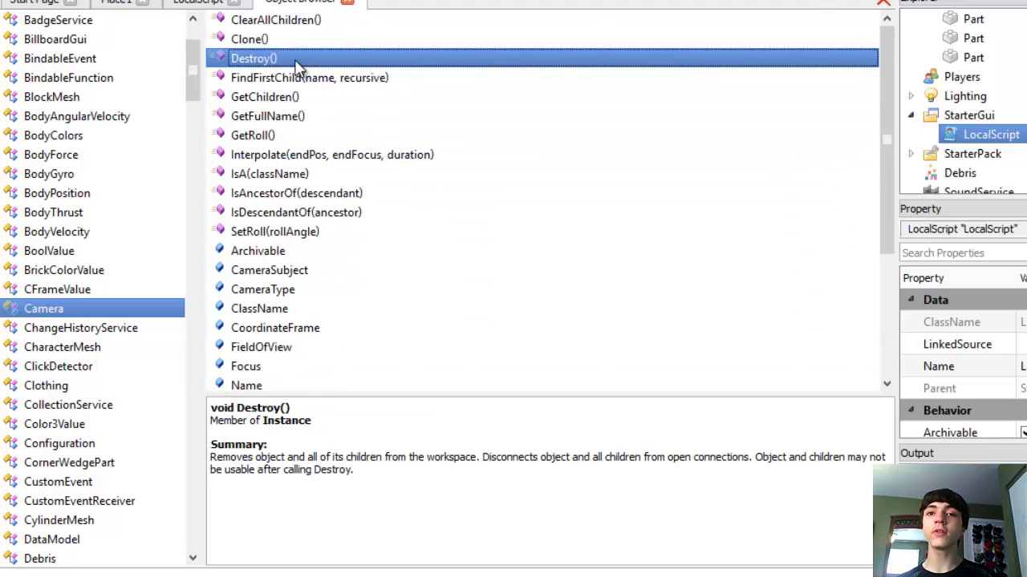
pyautogui.click(272, 22)
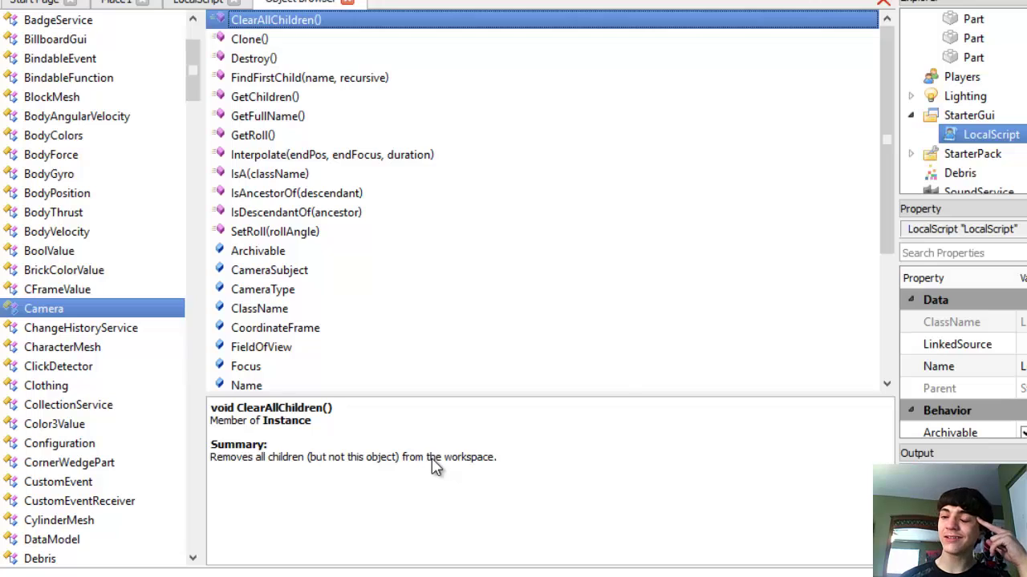
pyautogui.click(300, 42)
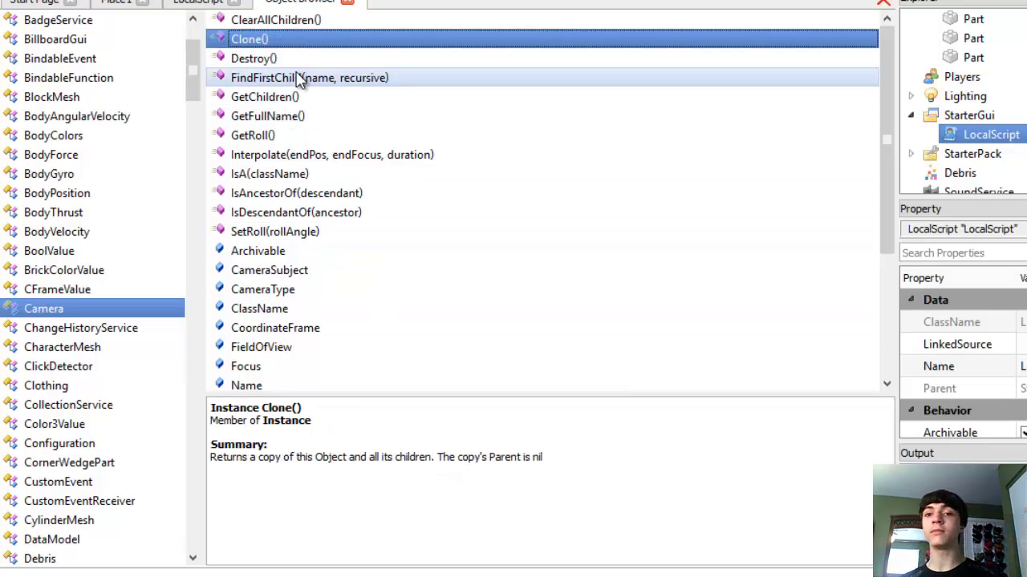
pyautogui.click(297, 64)
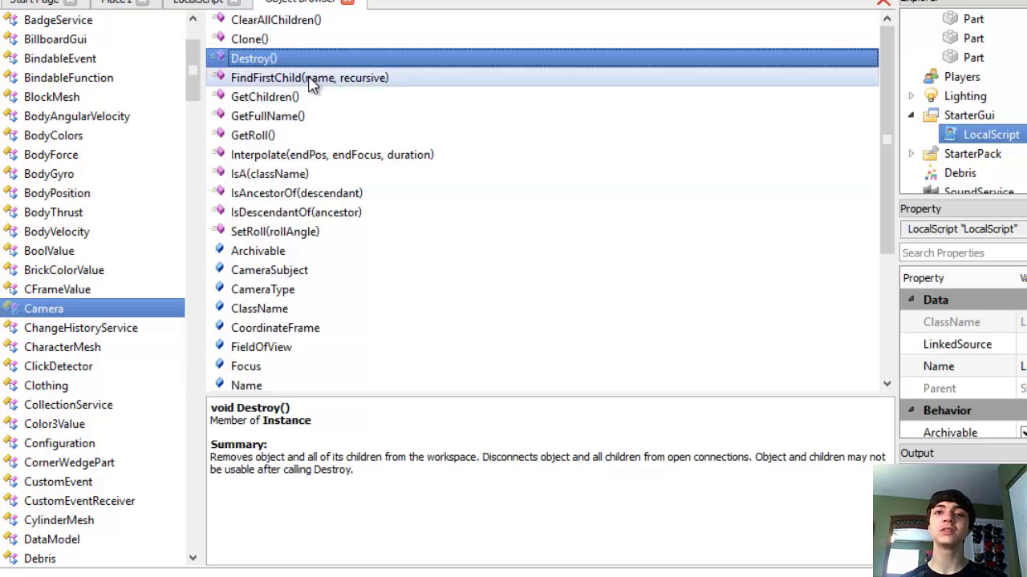
pyautogui.click(285, 79)
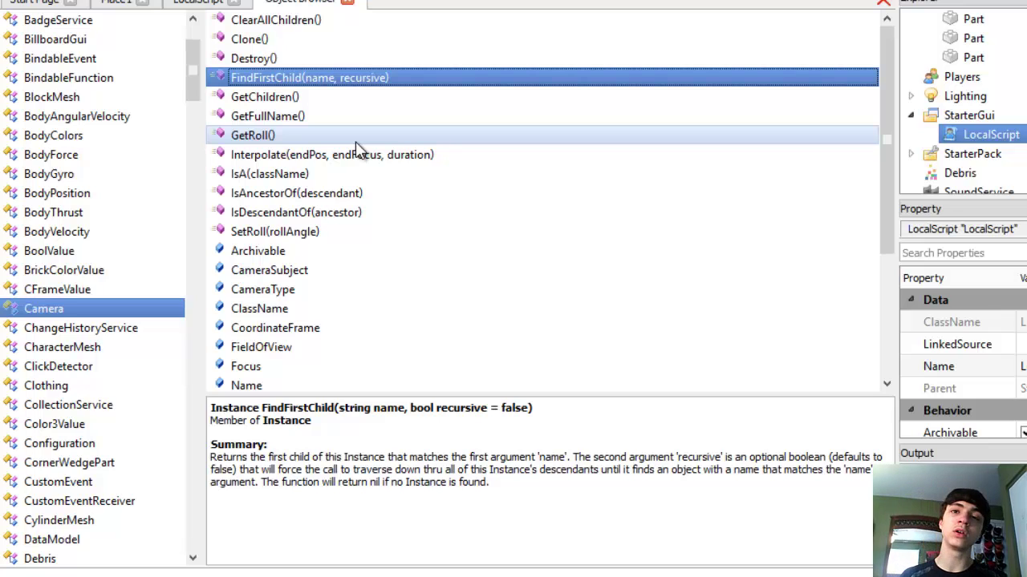
# - Read the GetChildren, GetFullName, GetRoll, Interpolate and IsA method descriptions
pyautogui.click(277, 98)
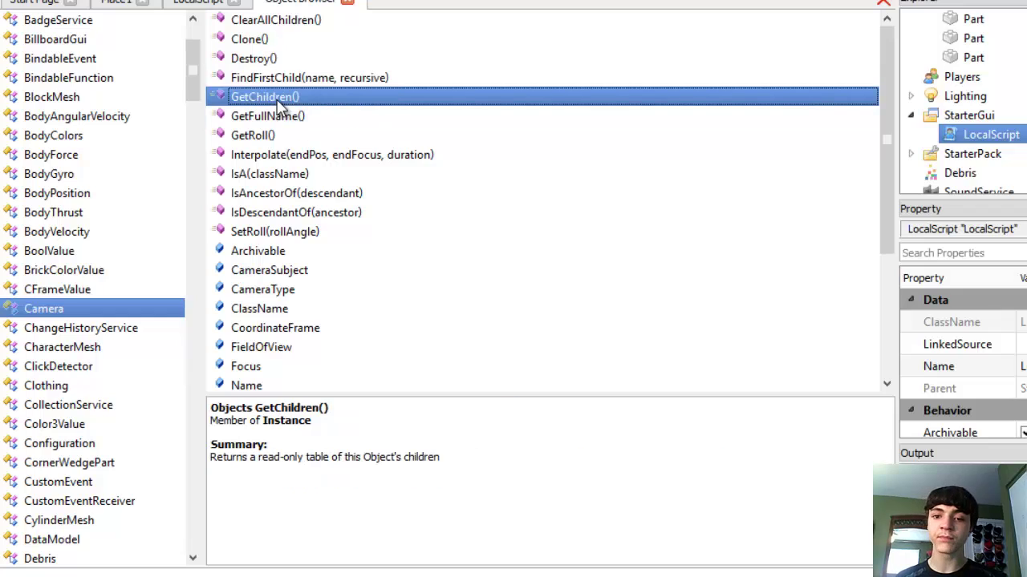
pyautogui.click(290, 120)
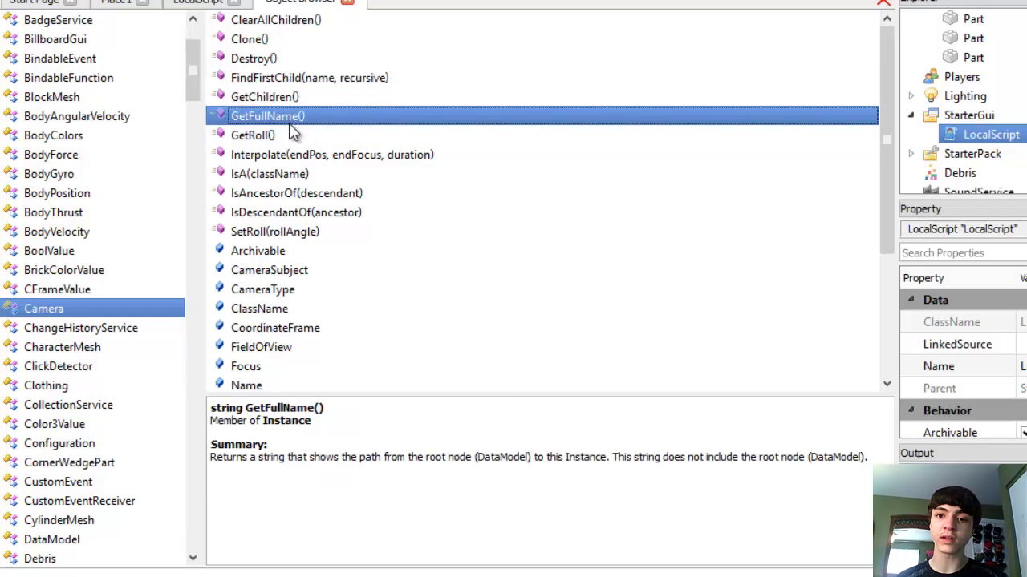
pyautogui.click(301, 136)
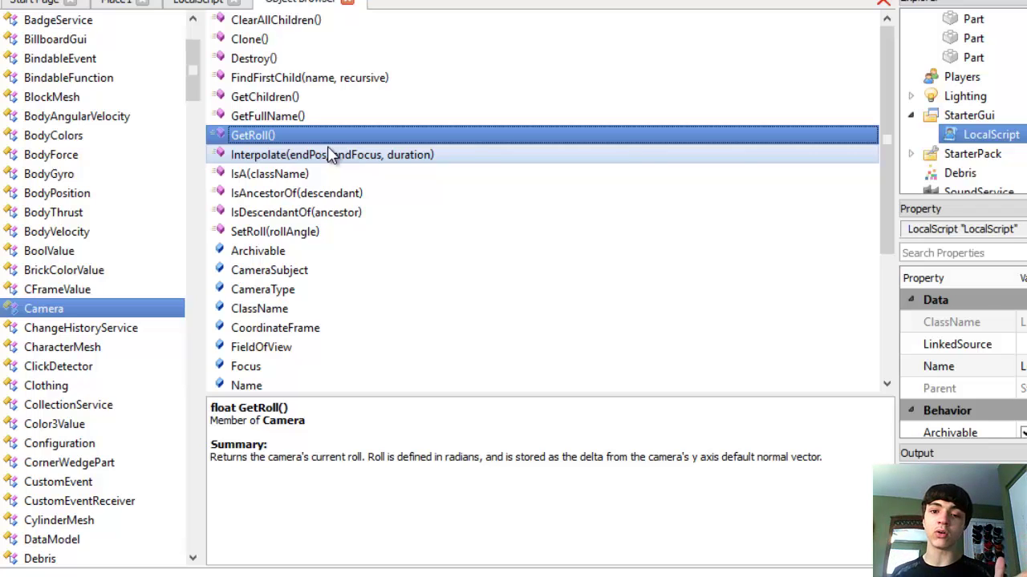
pyautogui.click(329, 154)
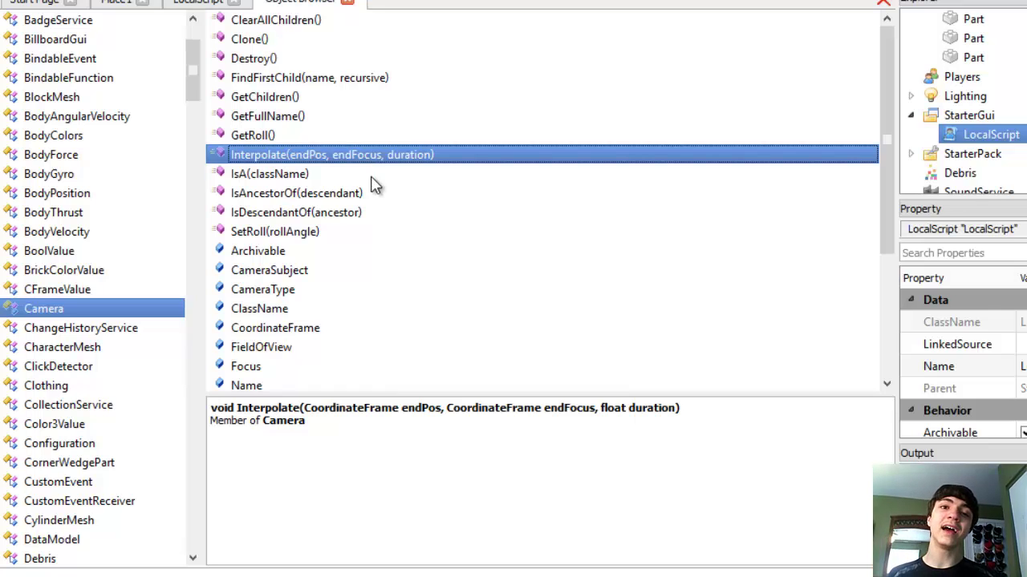
pyautogui.click(355, 175)
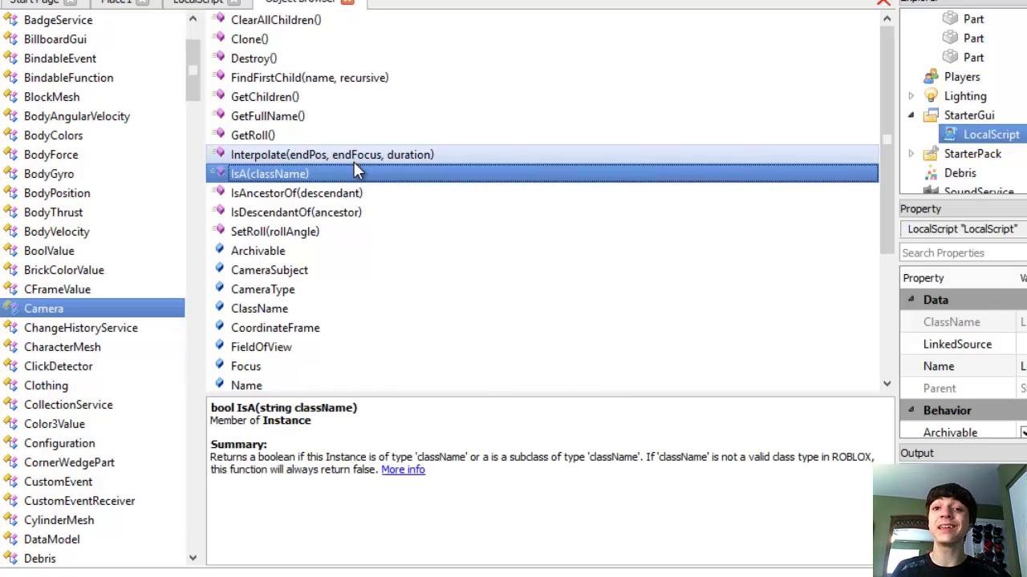
pyautogui.click(354, 161)
pyautogui.click(361, 181)
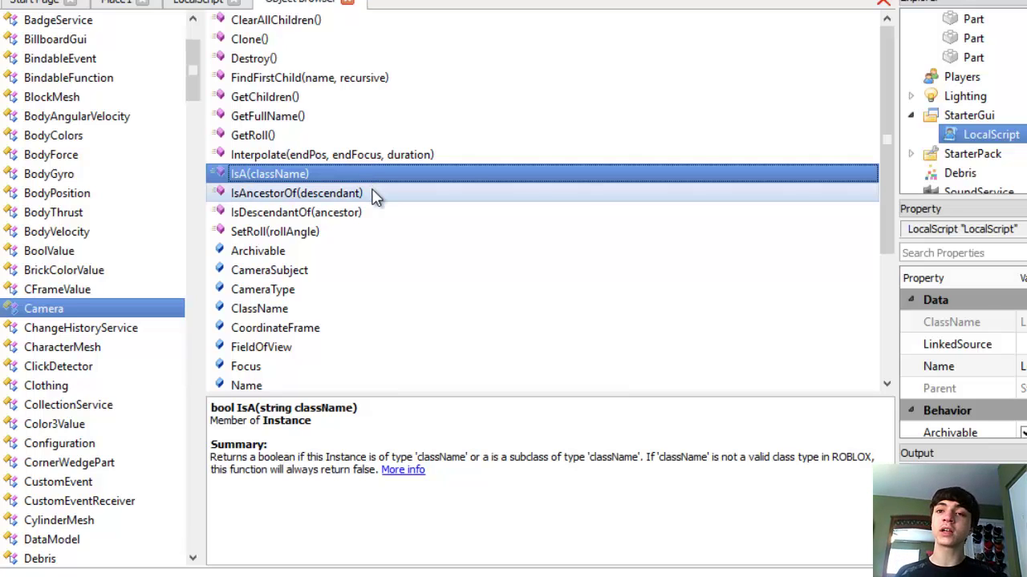
# - Read IsAncestorOf, IsDescendantOf and SetRoll, then the Archivable property
pyautogui.click(374, 194)
pyautogui.click(371, 212)
pyautogui.click(362, 193)
pyautogui.click(360, 212)
pyautogui.click(350, 179)
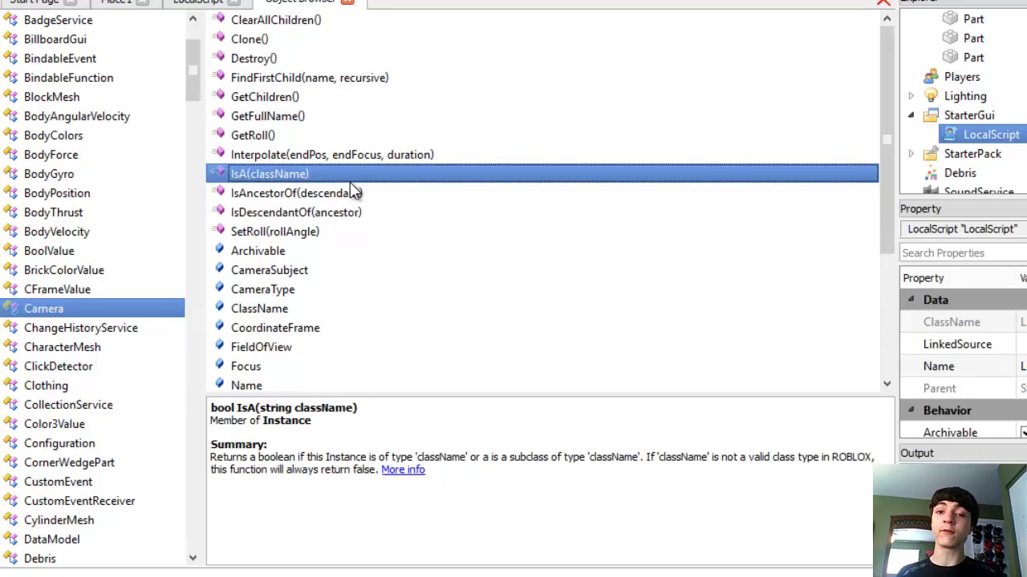
pyautogui.click(355, 232)
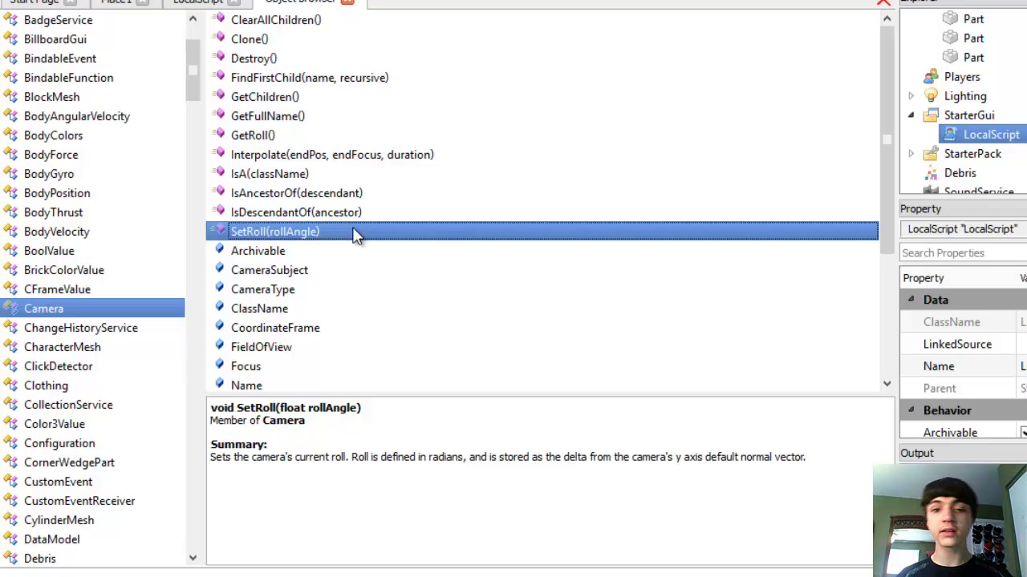
pyautogui.click(361, 251)
# - Read the CameraSubject, Focus, Parent, CameraType, ClassName and CoordinateFrame summaries
pyautogui.scroll(-1, 365, 257)
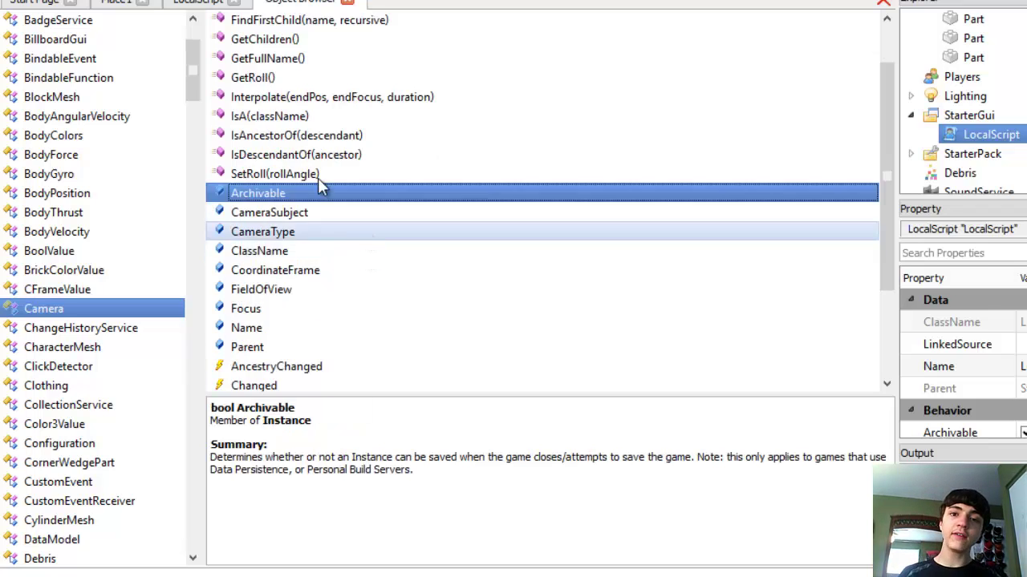
pyautogui.click(297, 213)
pyautogui.click(276, 308)
pyautogui.click(285, 347)
pyautogui.click(275, 232)
pyautogui.click(277, 213)
pyautogui.click(285, 232)
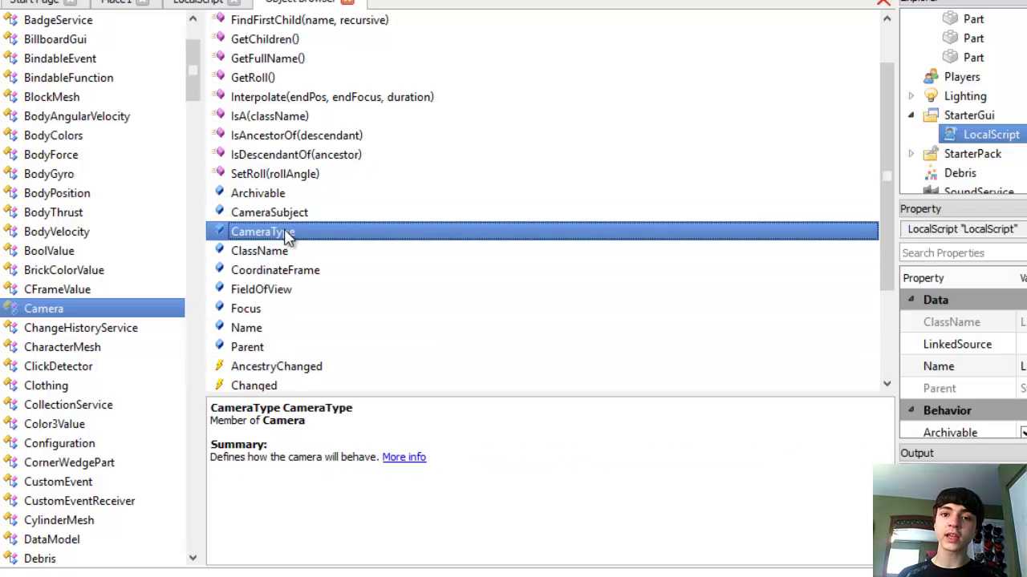
pyautogui.click(304, 254)
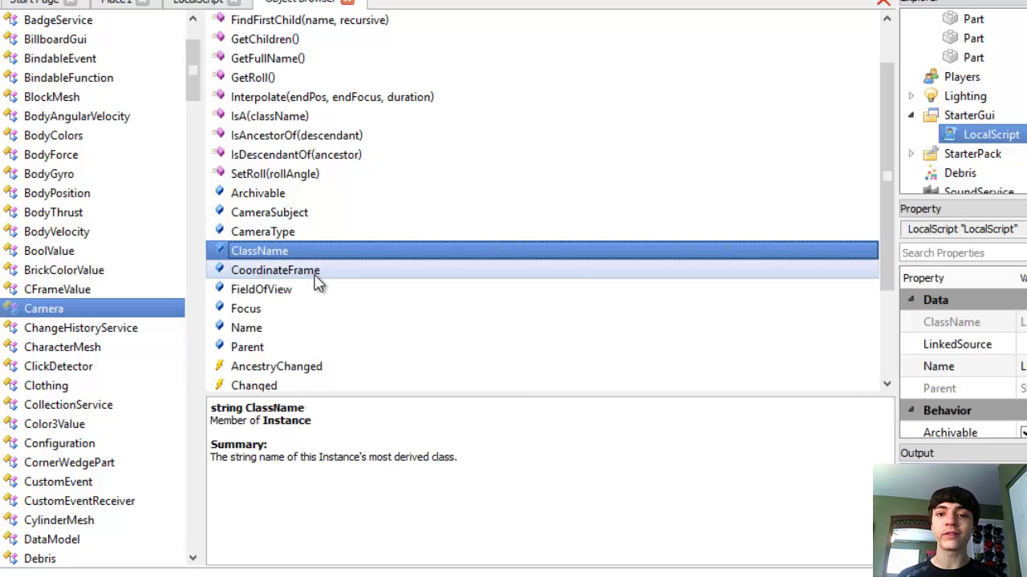
pyautogui.click(318, 277)
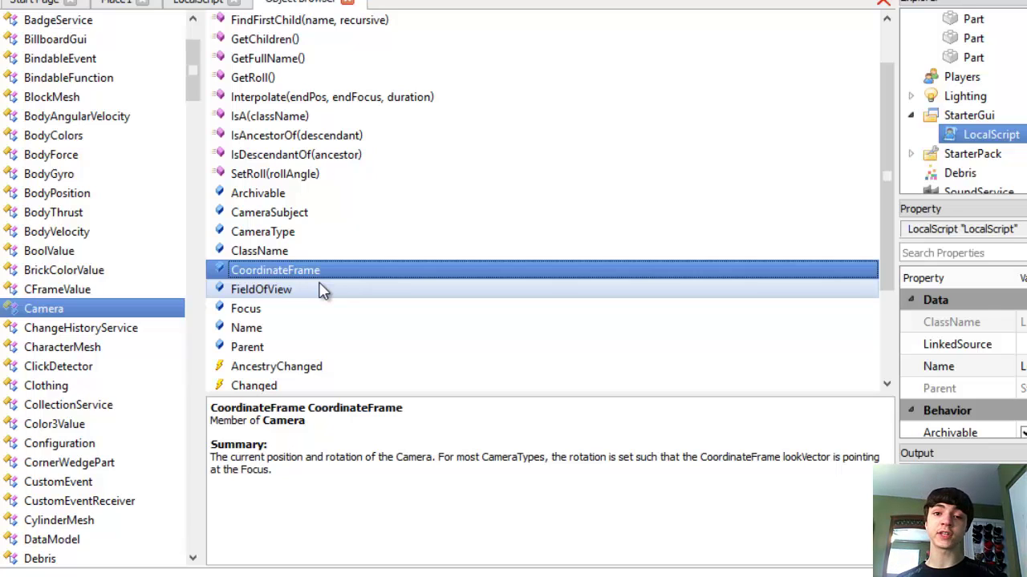
# - Show the FieldOfView description: viewing angle, 20 to 80 degrees
pyautogui.click(325, 289)
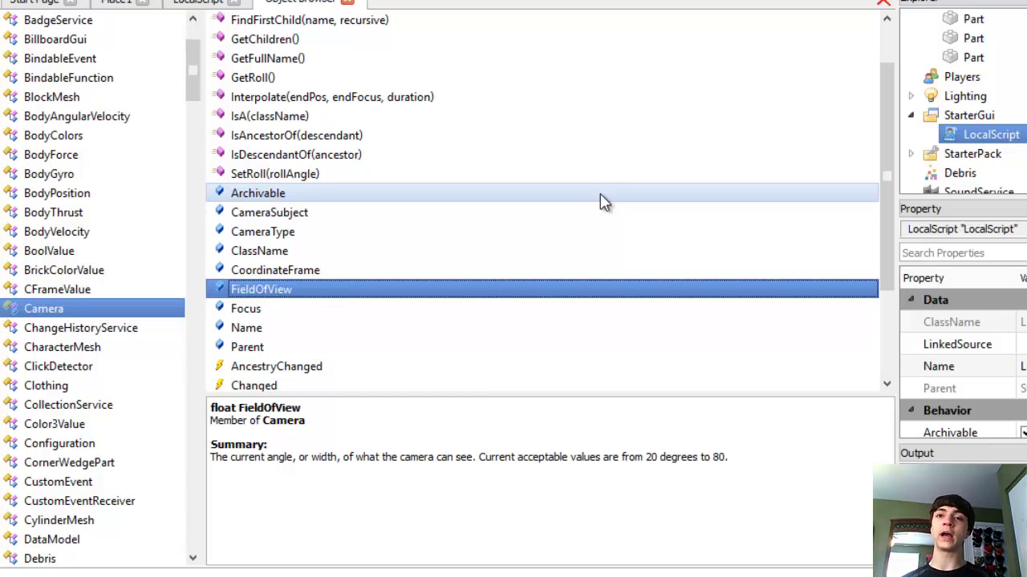
# - Read Camera's Focus, Name and Parent properties and its AncestryChanged, Changed and ChildAdded events
pyautogui.click(311, 312)
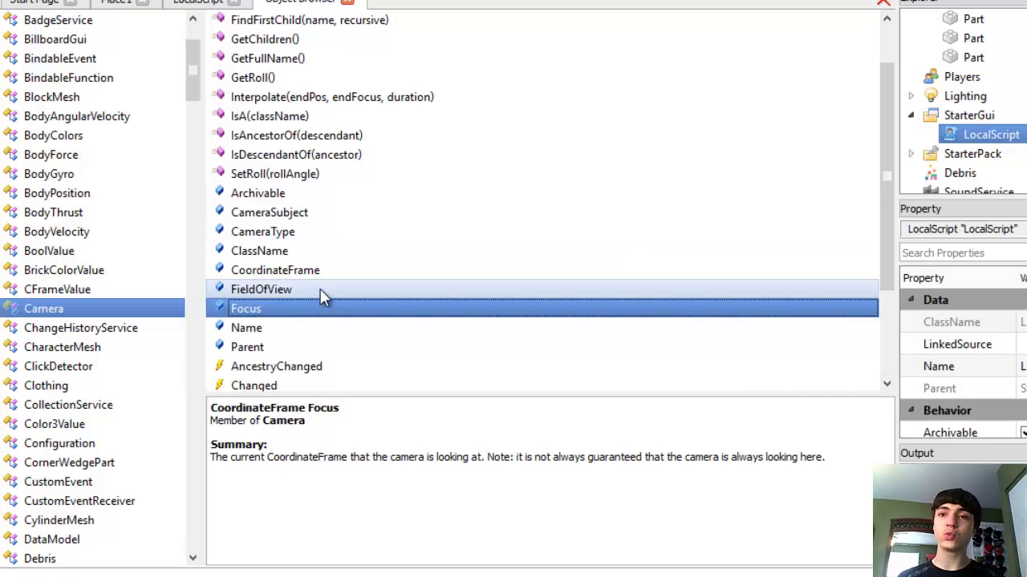
pyautogui.click(316, 340)
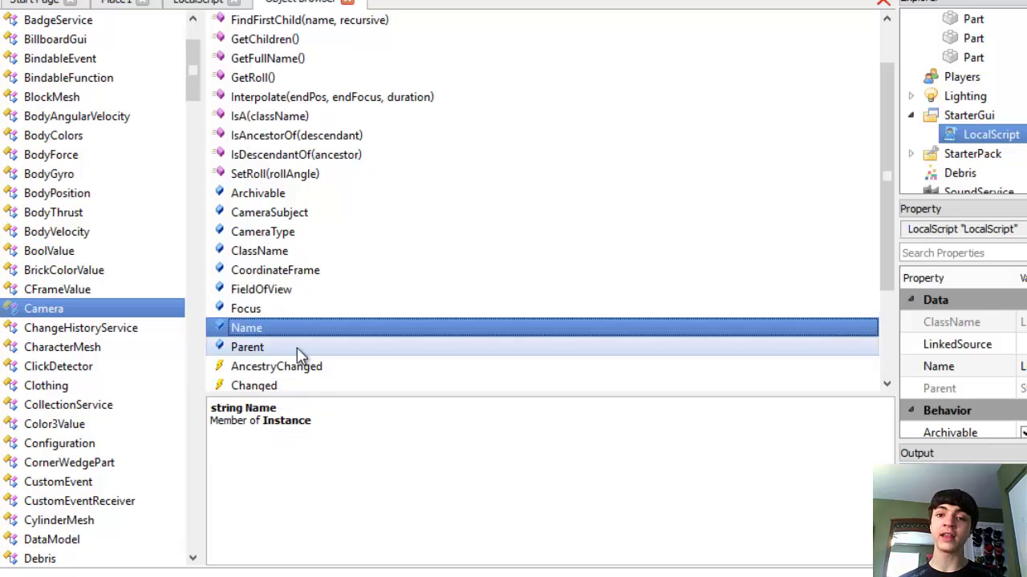
pyautogui.click(301, 352)
pyautogui.click(319, 367)
pyautogui.scroll(-3, 319, 367)
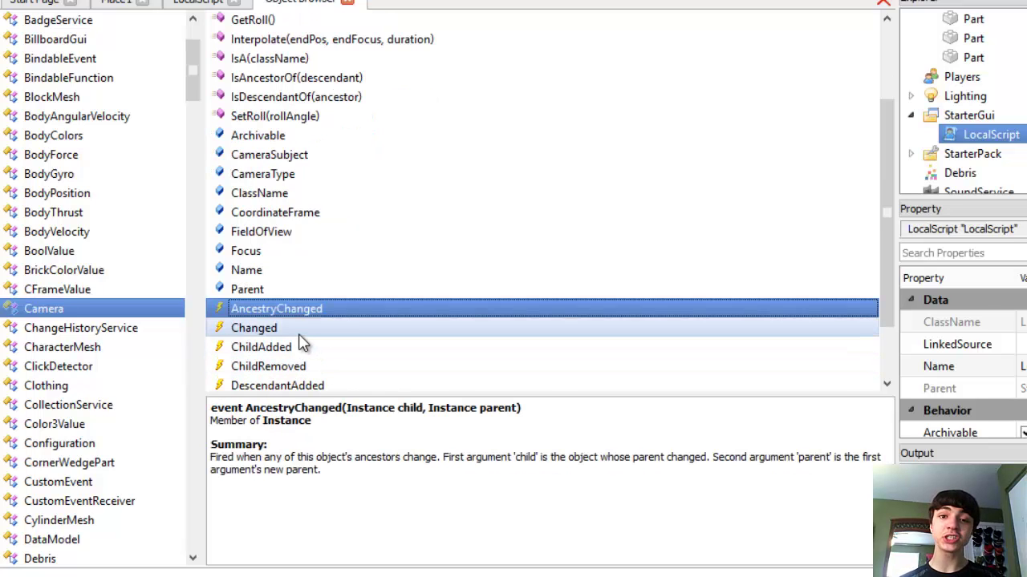
pyautogui.click(306, 329)
pyautogui.click(298, 348)
# - Read the ChildRemoved, DescendantAdded, DescendantRemoving and InterpolationFinished event summaries
pyautogui.scroll(-1, 309, 345)
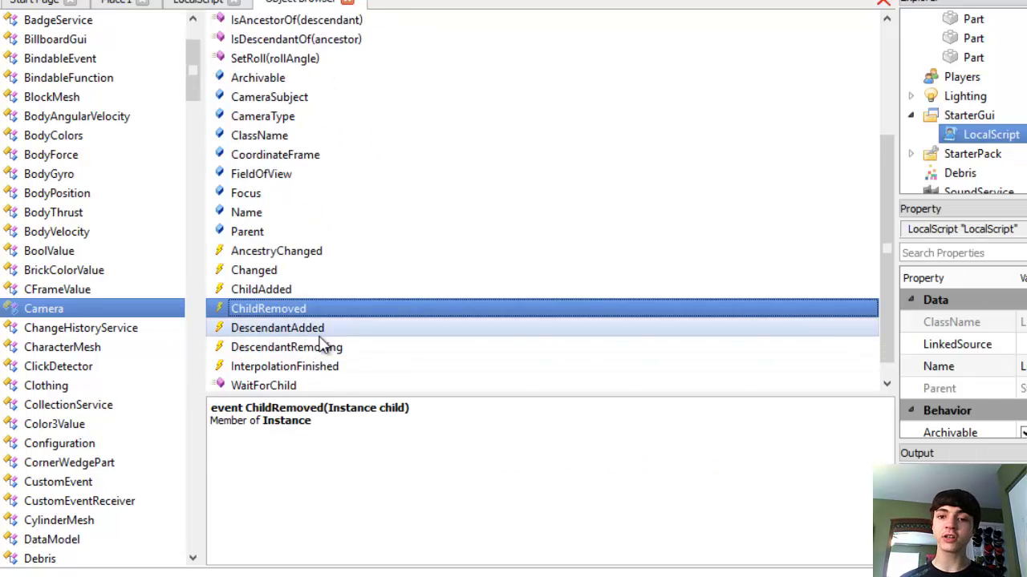
pyautogui.click(312, 330)
pyautogui.click(319, 351)
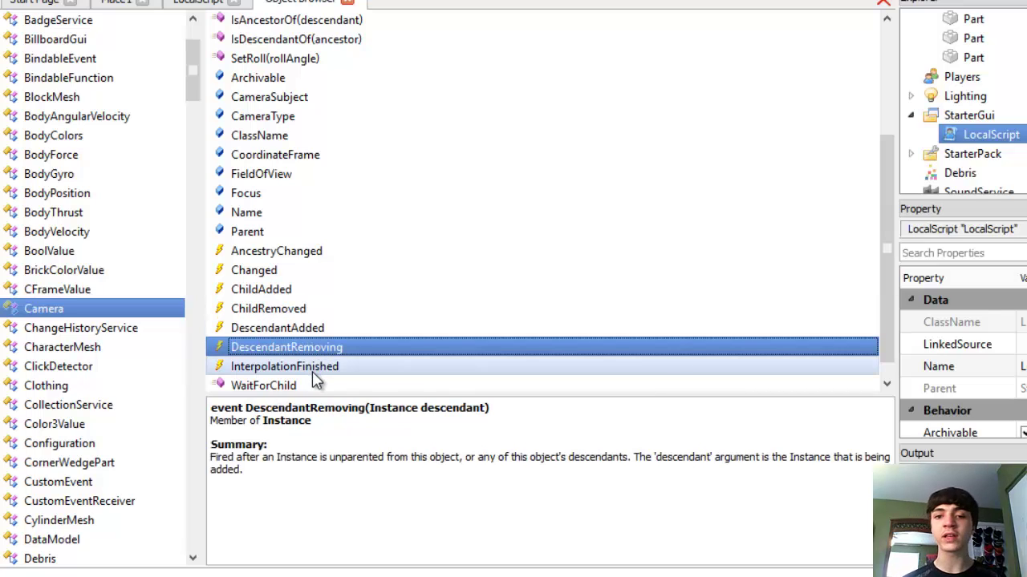
pyautogui.click(312, 369)
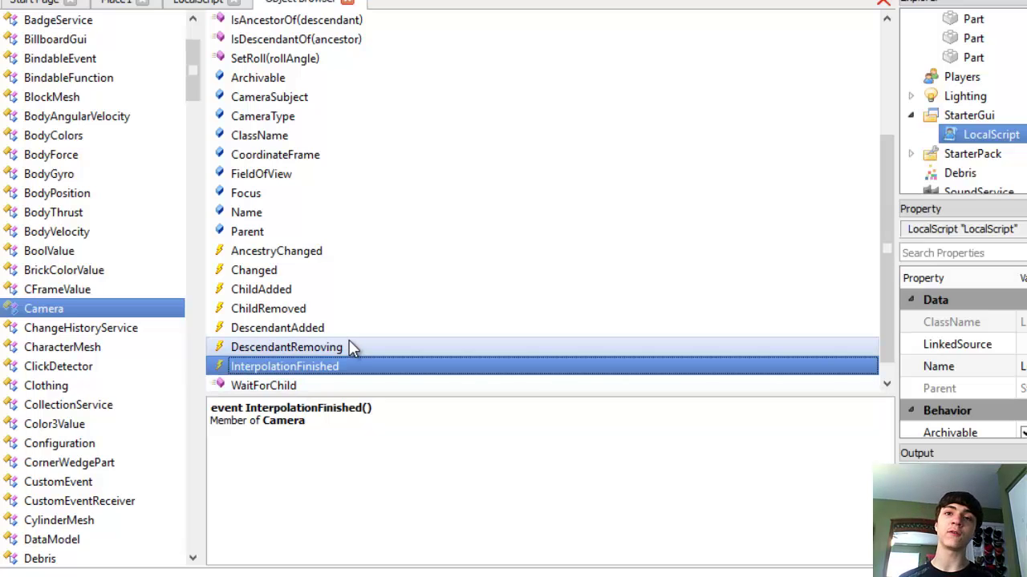
# - Compare the AncestryChanged, DescendantRemoving and InterpolationFinished summaries by switching between them
pyautogui.click(334, 252)
pyautogui.click(345, 366)
pyautogui.click(329, 254)
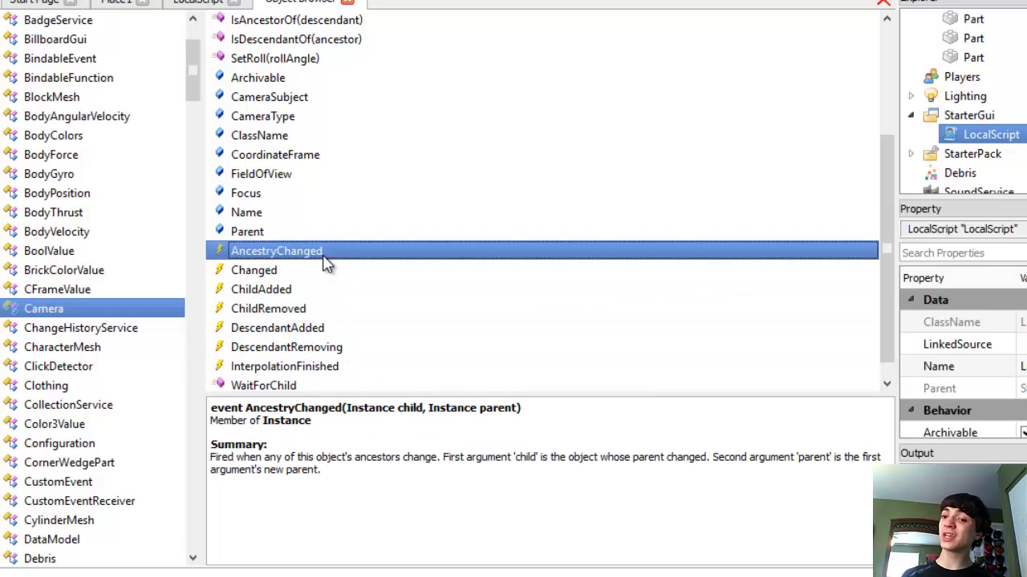
pyautogui.click(360, 368)
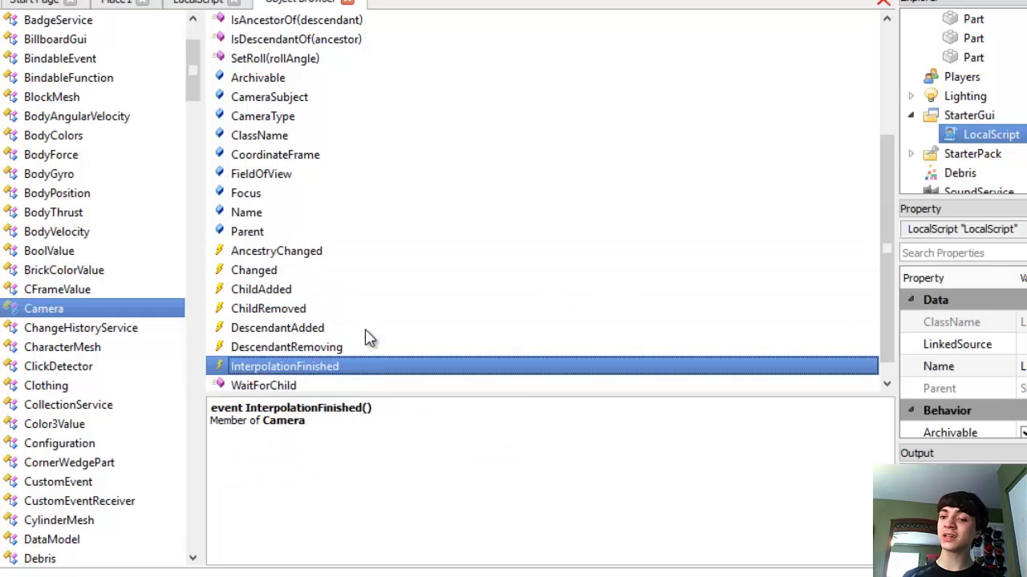
pyautogui.click(321, 251)
pyautogui.click(269, 348)
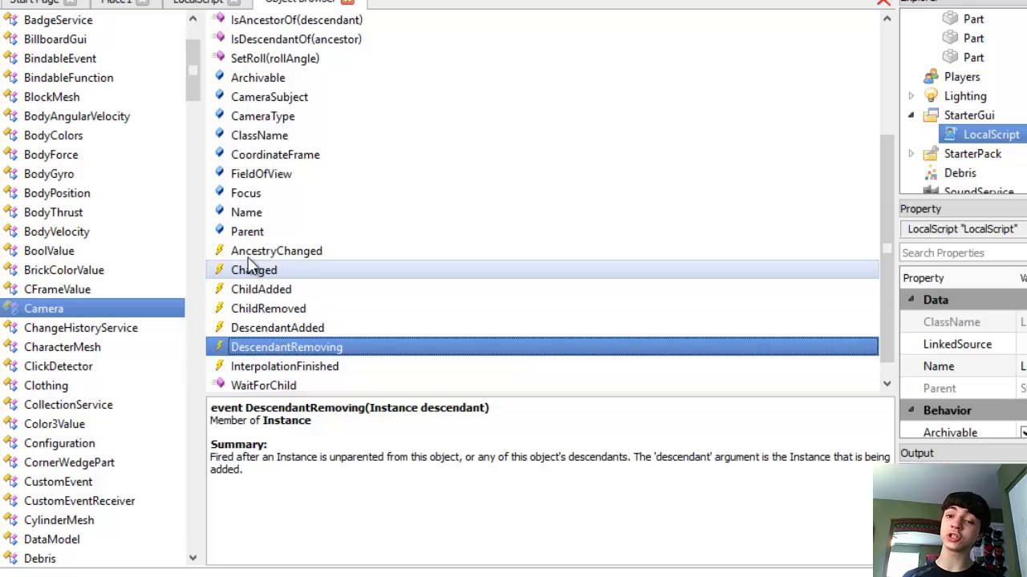
pyautogui.click(255, 367)
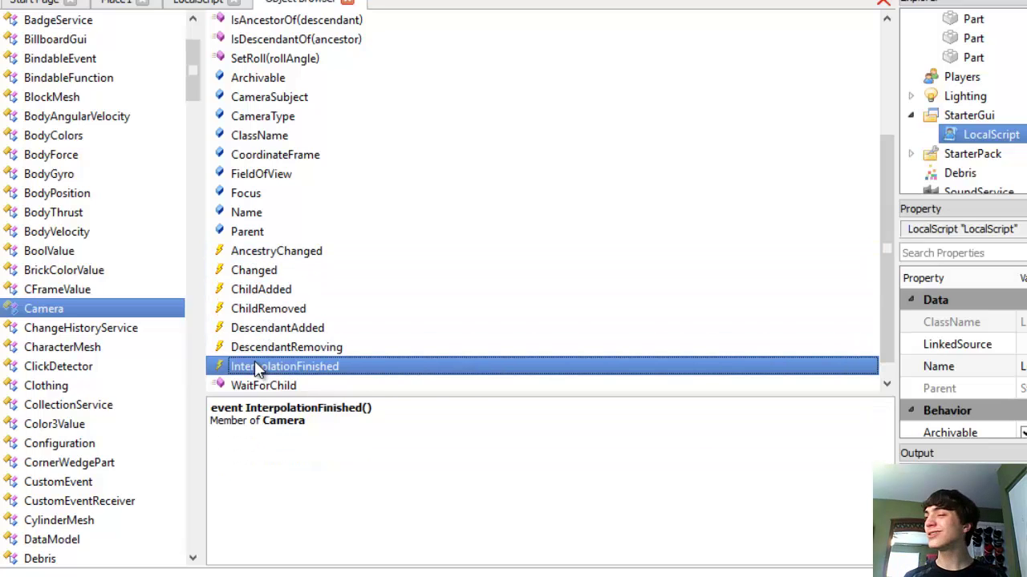
pyautogui.scroll(-1, 360, 201)
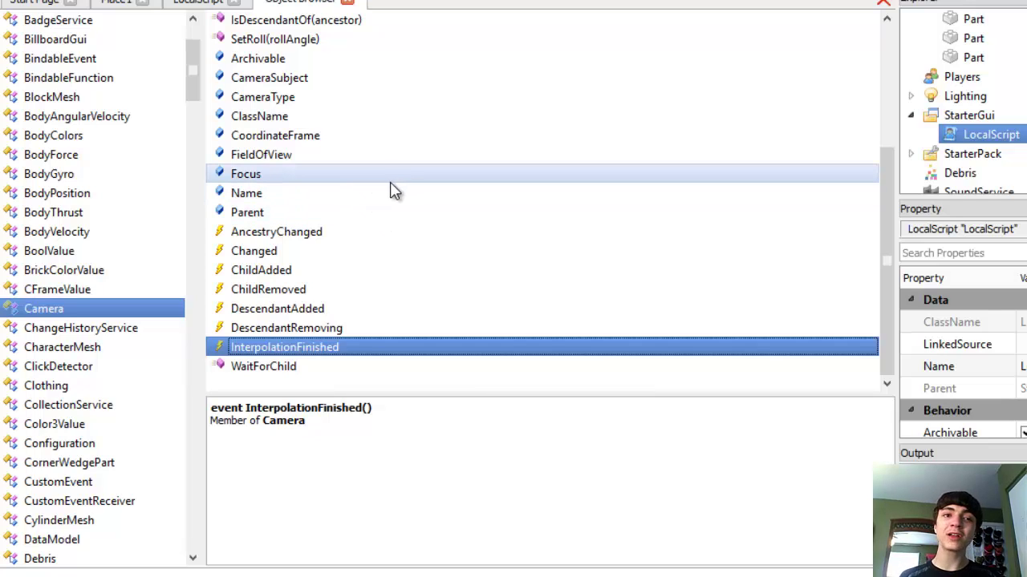
# - Reread the Camera's Changed event summary
pyautogui.scroll(3, 329, 209)
pyautogui.click(340, 303)
pyautogui.scroll(-3, 353, 277)
pyautogui.scroll(4, 356, 277)
# - List the BodyAngularVelocity class members and scroll through the whole list
pyautogui.click(108, 117)
pyautogui.scroll(-11, 110, 144)
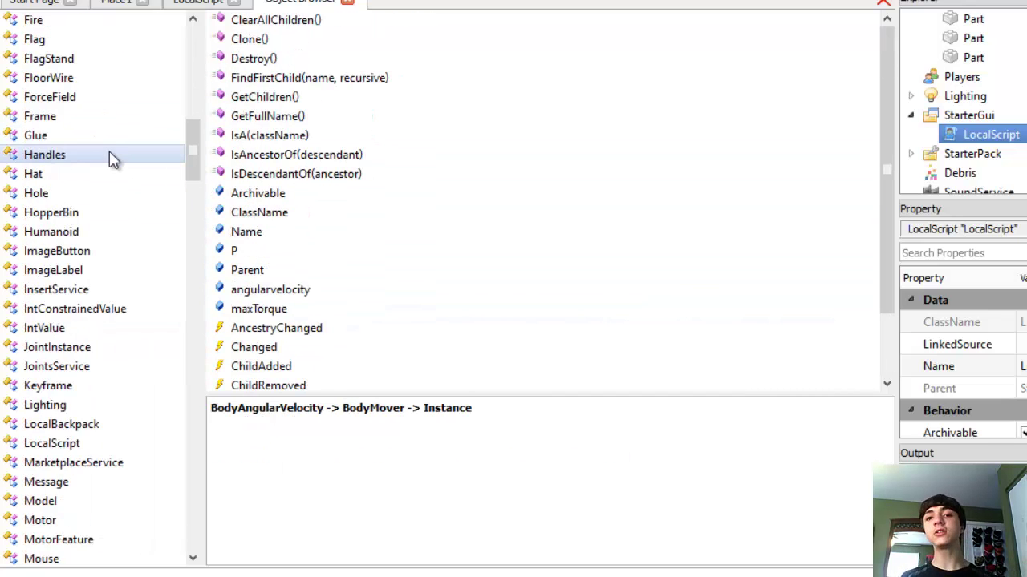
pyautogui.scroll(-6, 113, 155)
pyautogui.scroll(-10, 117, 156)
pyautogui.scroll(-7, 120, 154)
pyautogui.scroll(-9, 122, 155)
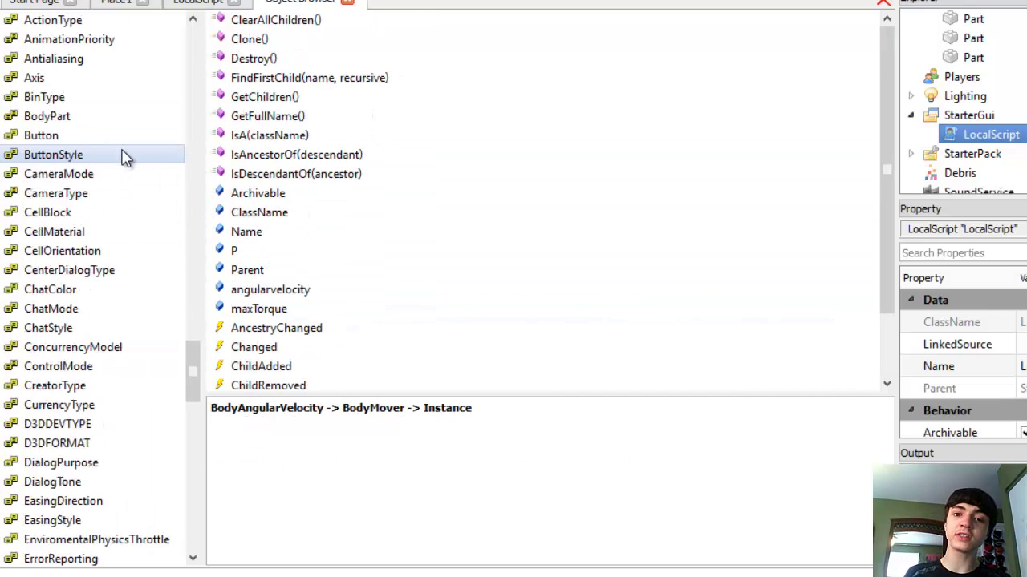
pyautogui.scroll(-6, 124, 156)
pyautogui.scroll(-10, 123, 154)
pyautogui.scroll(-5, 112, 149)
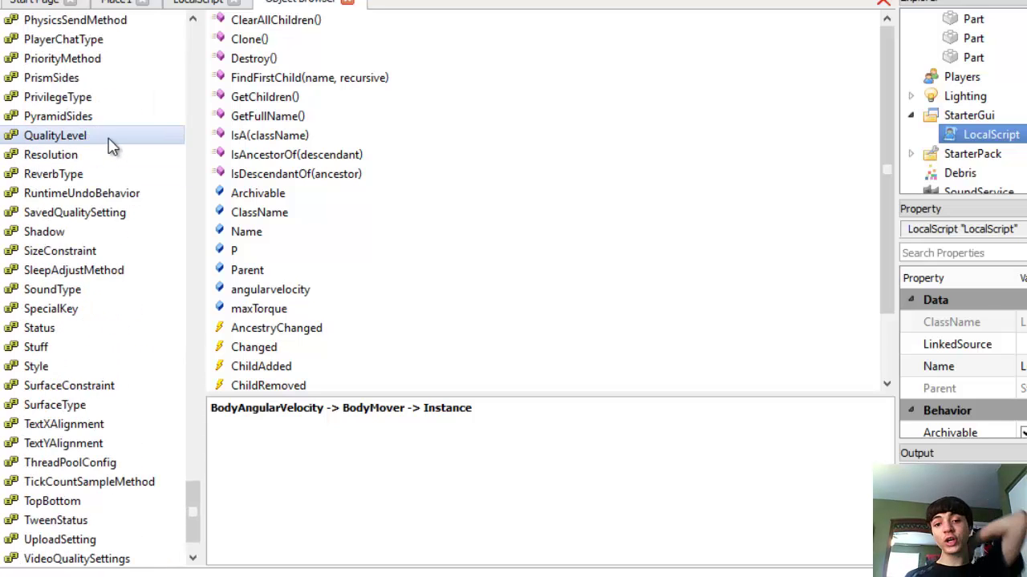
pyautogui.scroll(-1, 112, 146)
pyautogui.scroll(6, 117, 138)
pyautogui.scroll(8, 121, 132)
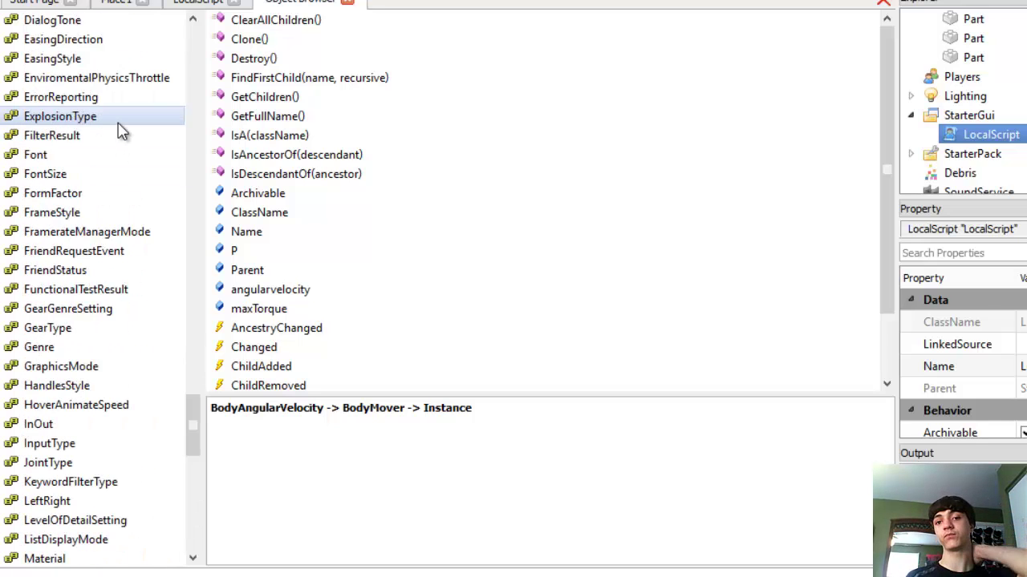
pyautogui.scroll(7, 120, 128)
pyautogui.scroll(13, 124, 115)
pyautogui.scroll(8, 124, 114)
pyautogui.scroll(15, 125, 116)
pyautogui.scroll(8, 124, 112)
pyautogui.scroll(1, 96, 116)
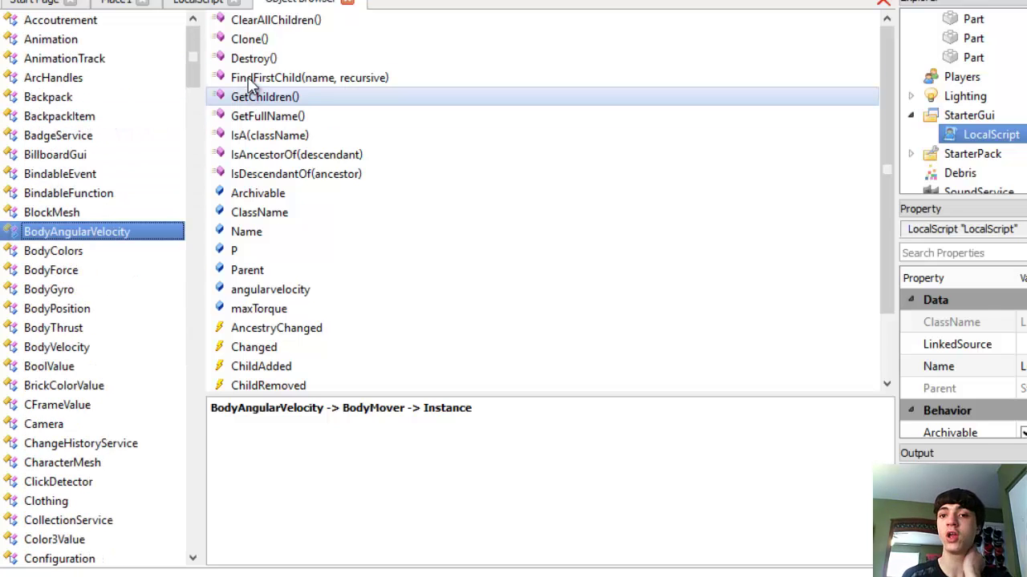
# - Read the summary of BodyAngularVelocity's inherited Clone() method
pyautogui.click(255, 39)
pyautogui.scroll(-2, 265, 96)
pyautogui.scroll(1, 260, 140)
pyautogui.scroll(-1, 256, 152)
pyautogui.scroll(2, 256, 154)
pyautogui.scroll(-2, 256, 156)
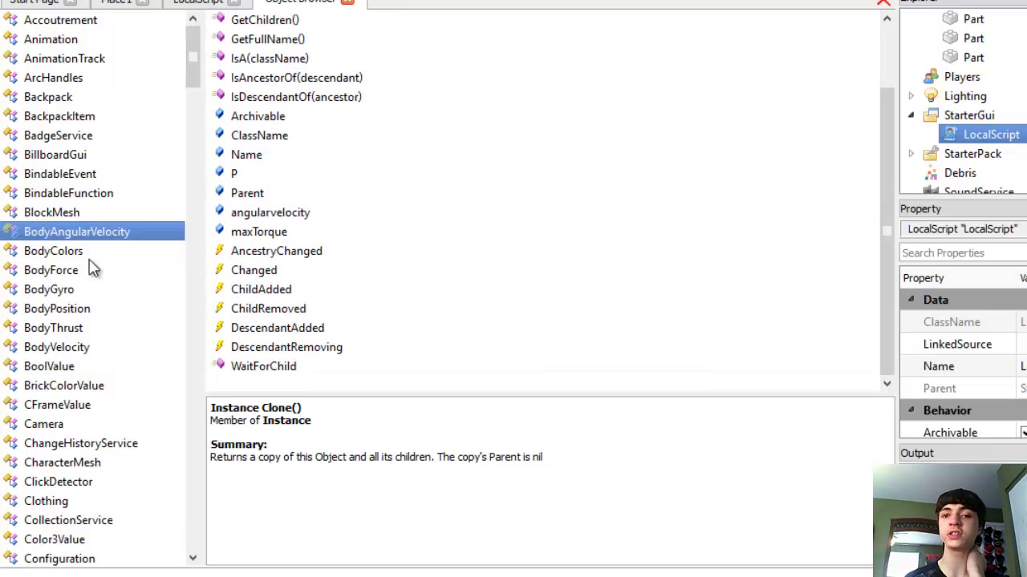
pyautogui.scroll(2, 353, 194)
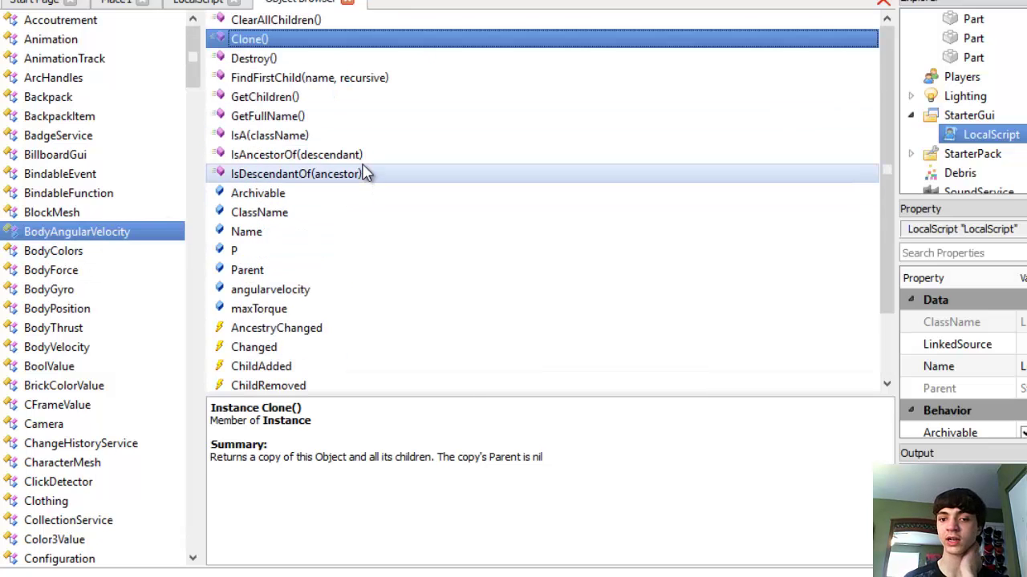
# - Read IsDescendantOf, IsAncestorOf, IsA, GetFullName, GetChildren, FindFirstChild, ClassName and Parent descriptions
pyautogui.click(365, 174)
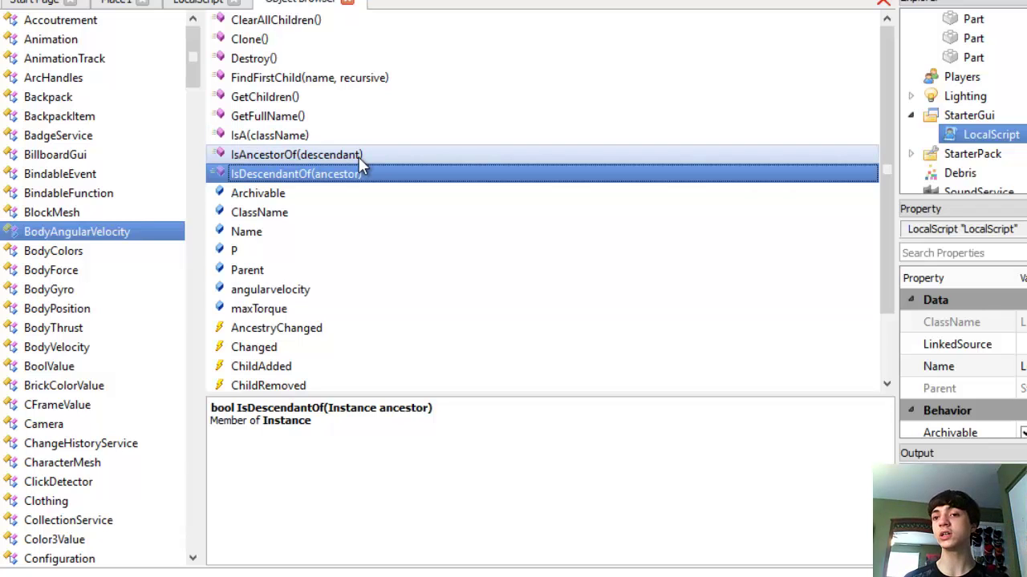
pyautogui.click(358, 157)
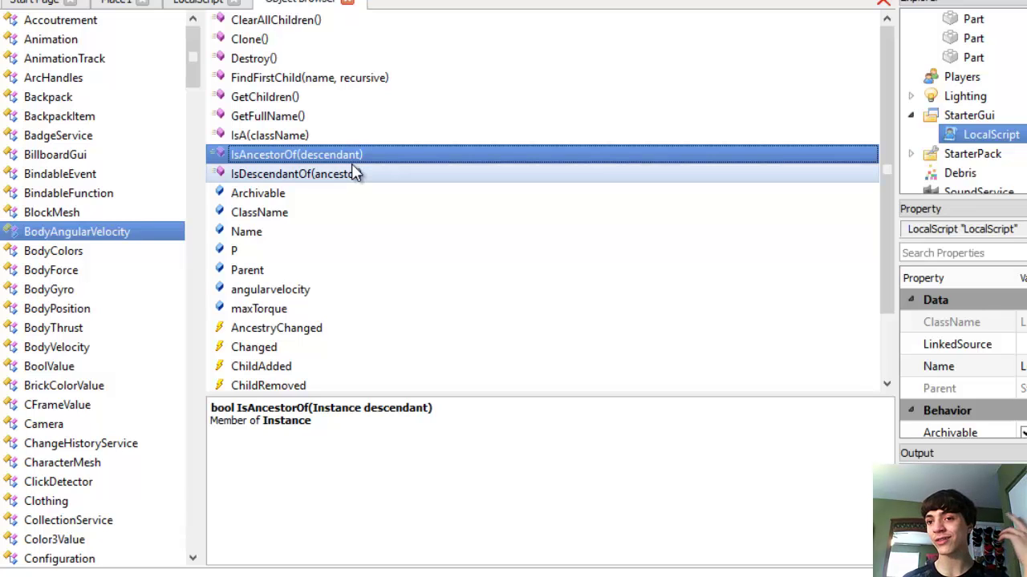
pyautogui.click(357, 142)
pyautogui.click(333, 116)
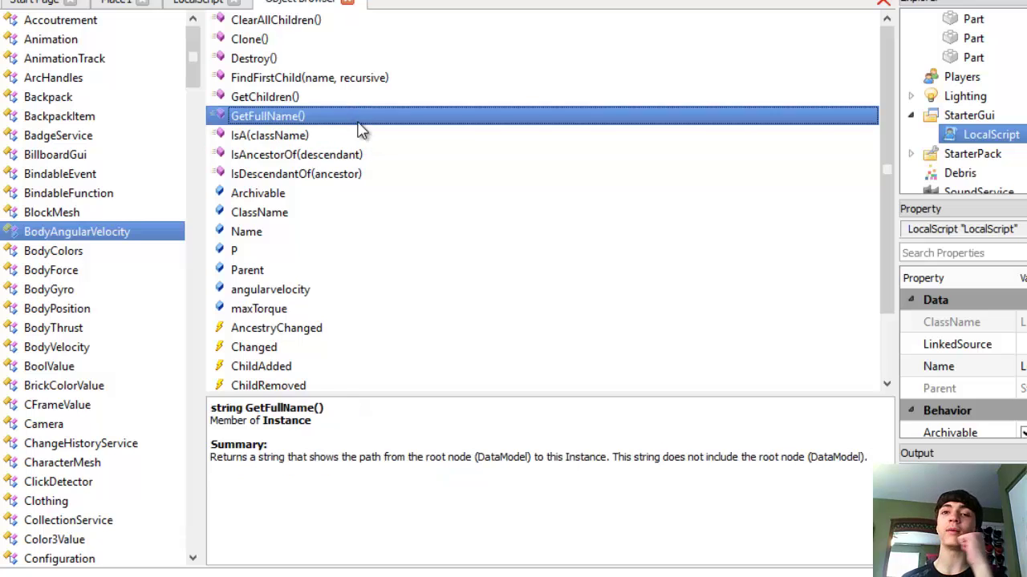
pyautogui.click(310, 97)
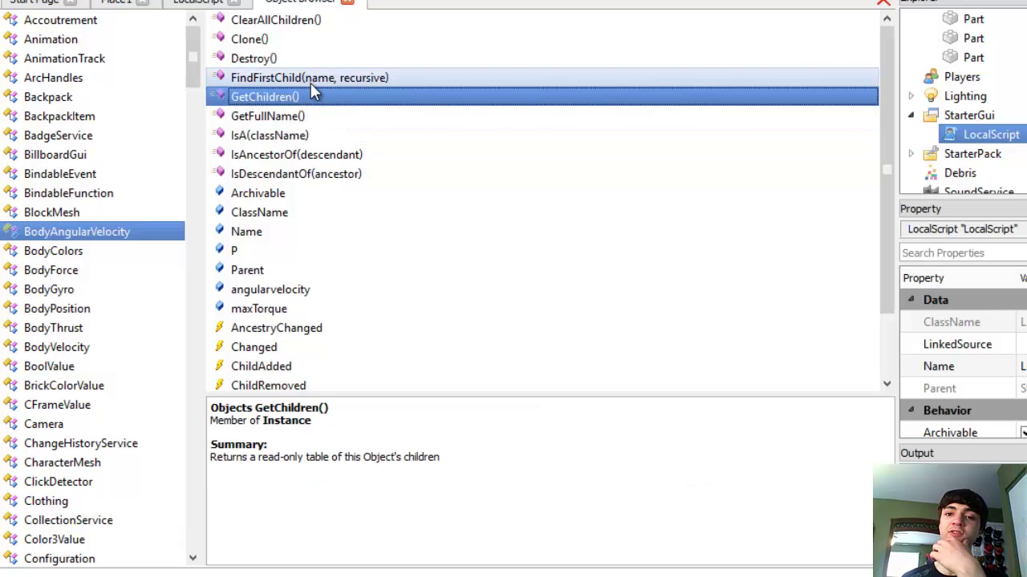
pyautogui.click(345, 78)
pyautogui.click(348, 212)
pyautogui.click(328, 270)
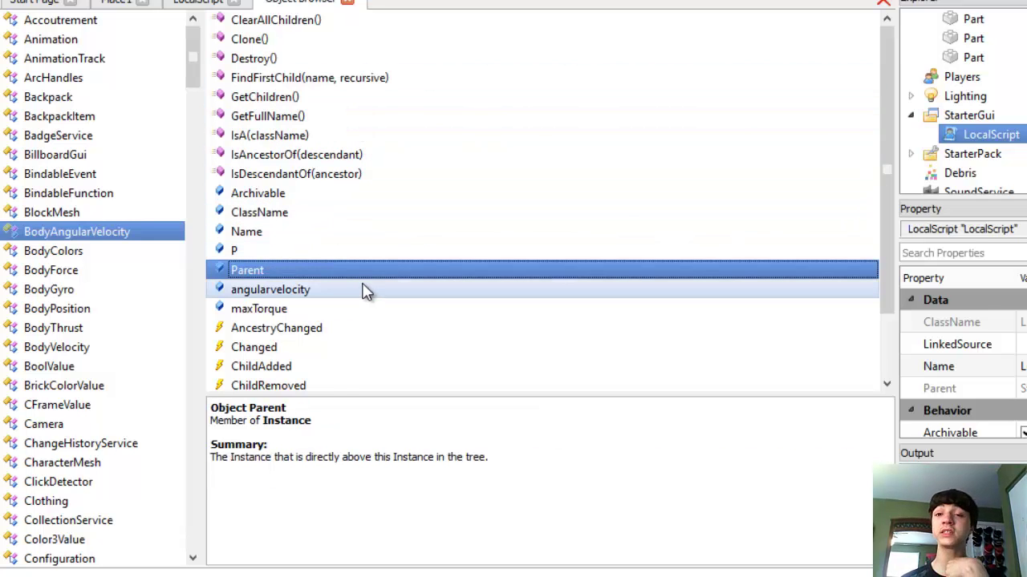
# - List the BodyGyro class members, then the Weld class members
pyautogui.click(46, 289)
pyautogui.scroll(-3, 108, 339)
pyautogui.scroll(-6, 115, 339)
pyautogui.scroll(-12, 128, 356)
pyautogui.scroll(-13, 128, 355)
pyautogui.scroll(-7, 111, 355)
pyautogui.click(73, 193)
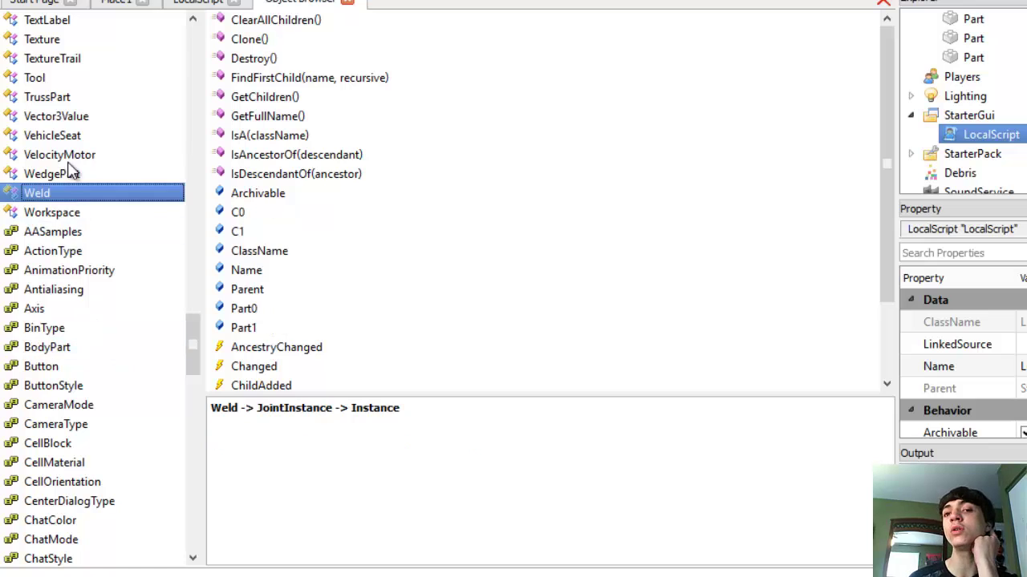
pyautogui.scroll(3, 69, 148)
# - List TextBox members and read its GetChildren() and TweenSize summaries
pyautogui.click(78, 155)
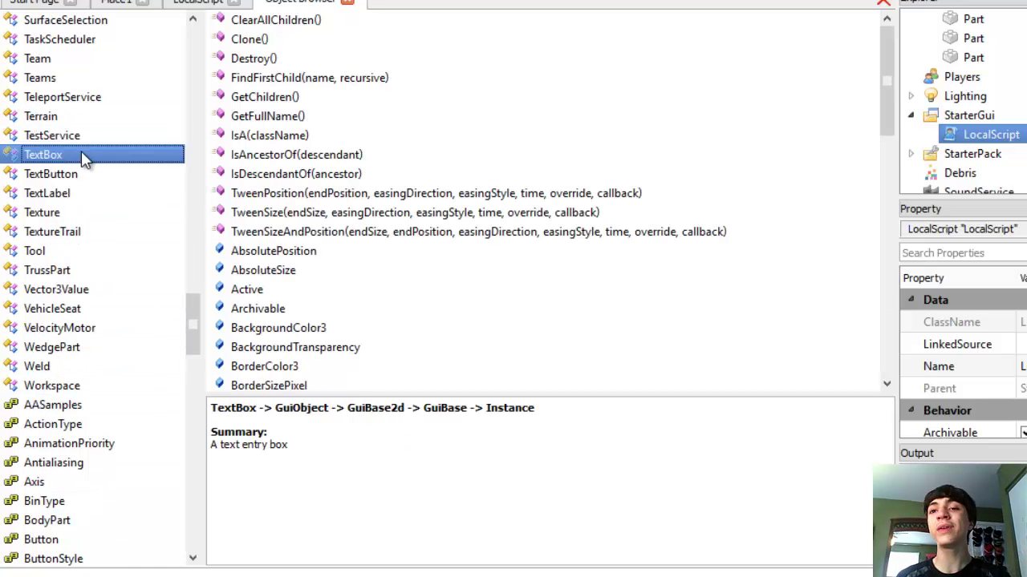
pyautogui.click(361, 97)
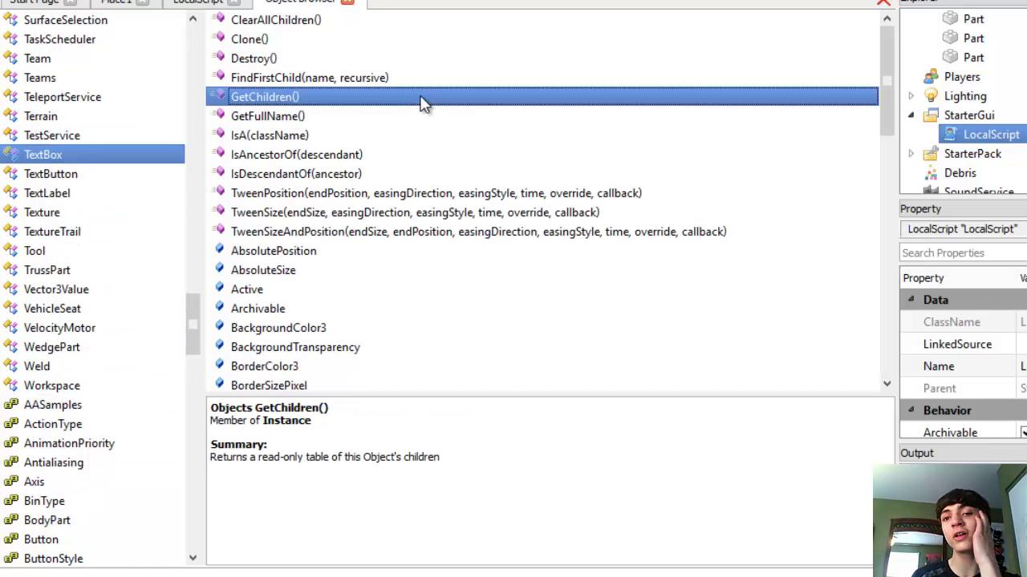
pyautogui.click(392, 212)
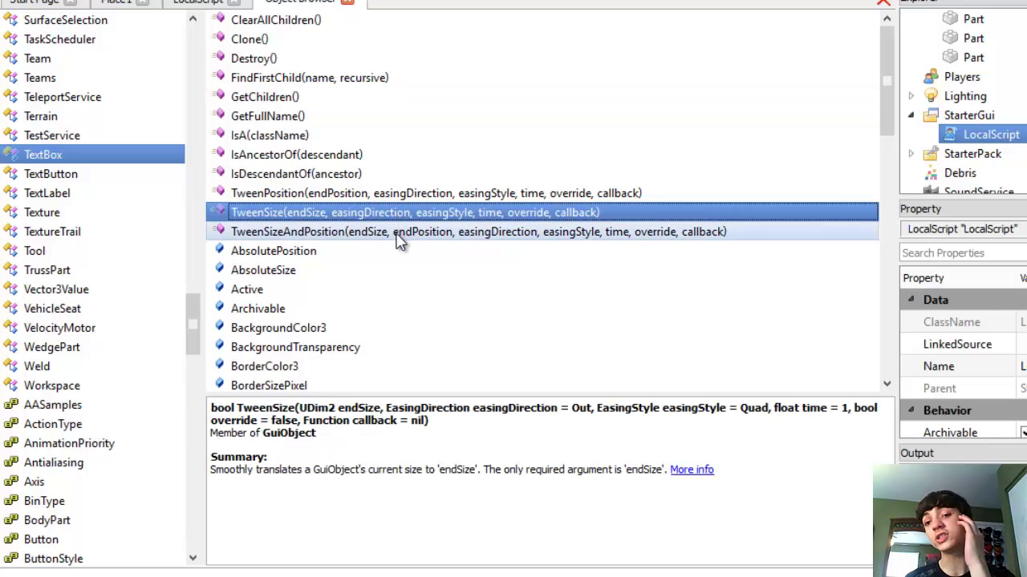